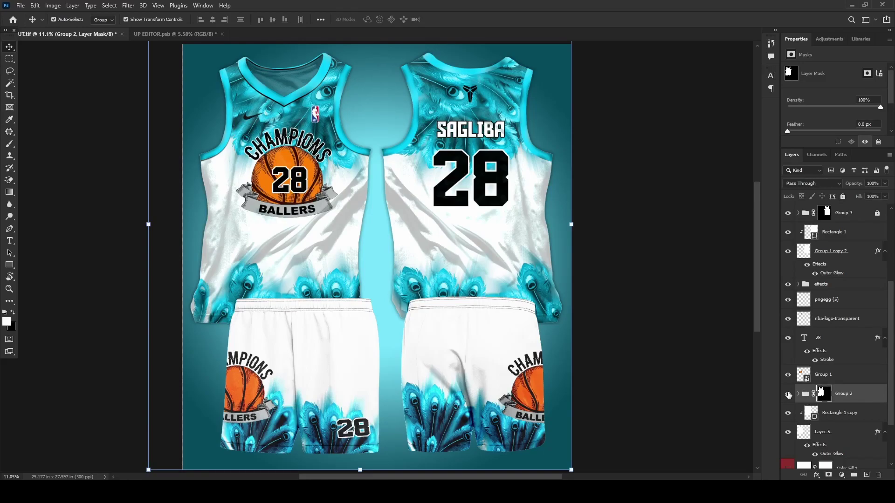
# Open the BACK design smart object from the UP EDITOR document for editing
pyautogui.click(155, 31)
pyautogui.doubleClick(811, 439)
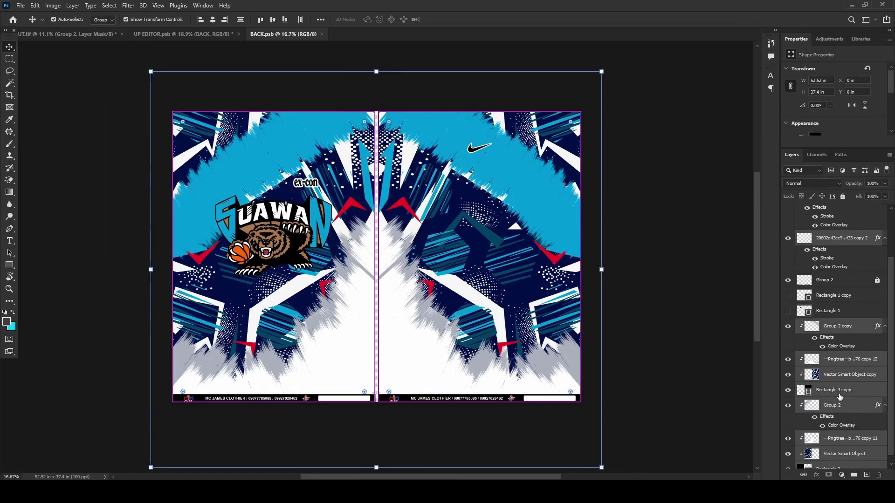
pyautogui.hotkey('ctrl', 'Tab')
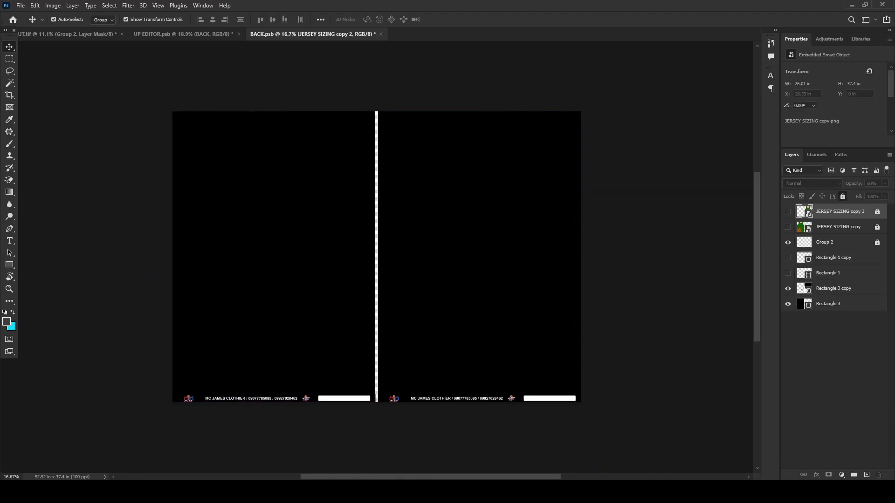
pyautogui.hotkey('ctrl', 'Tab')
pyautogui.hotkey('ctrl', 'Tab')
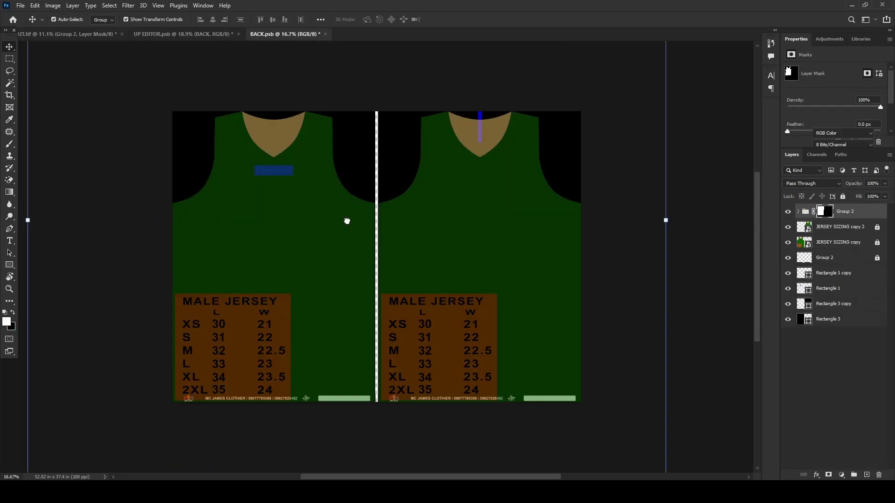
# Bring peacock Group 2 into BACK below Rectangle 3 copy, drop its mask, and scale it over the left panel
pyautogui.moveTo(296, 41); pyautogui.dragTo(424, 254)
pyautogui.moveTo(863, 346); pyautogui.dragTo(862, 311)
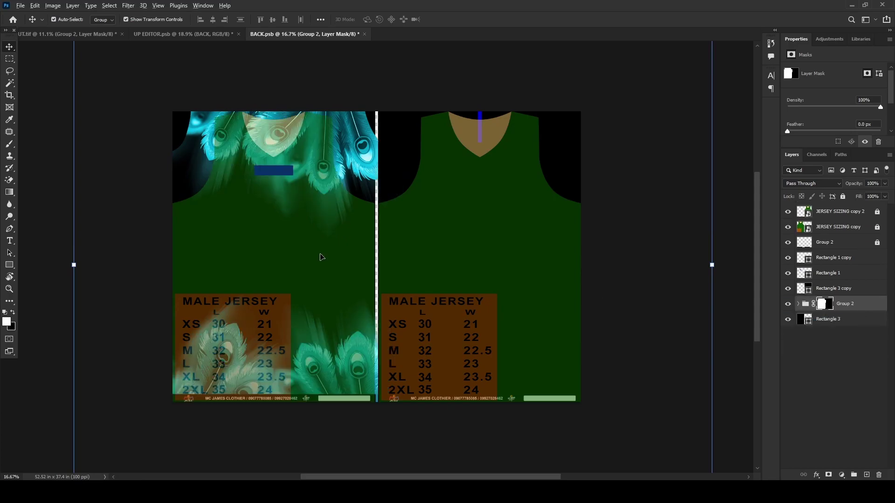
pyautogui.hotkey('ctrl', 't')
pyautogui.moveTo(566, 250); pyautogui.dragTo(506, 212)
pyautogui.rightClick(824, 303)
pyautogui.click(813, 318)
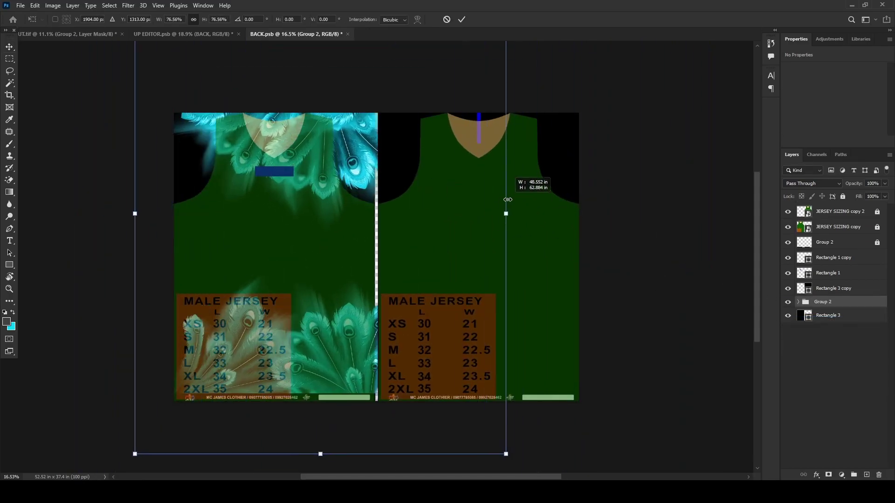
pyautogui.moveTo(317, 248); pyautogui.dragTo(289, 274)
# Float the mockup window beside BACK for reference and finish fitting the peacock artwork
pyautogui.click(84, 34)
pyautogui.moveTo(84, 33); pyautogui.dragTo(14, 84)
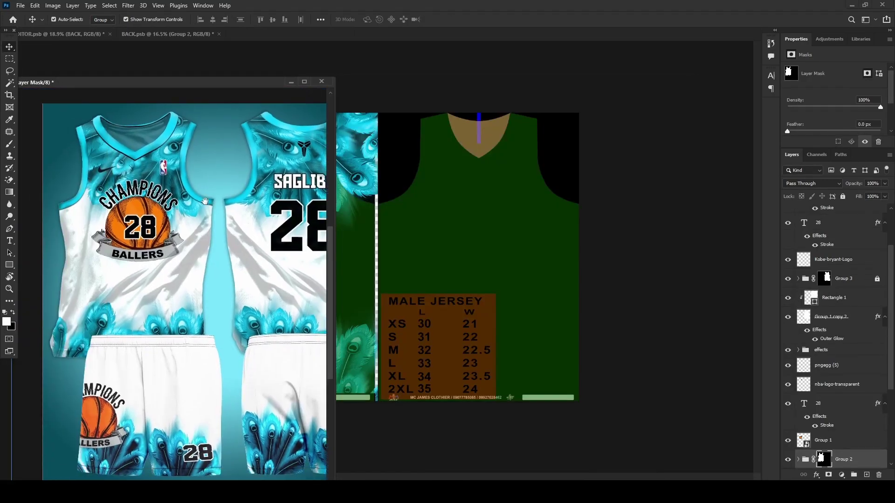
pyautogui.moveTo(328, 230); pyautogui.dragTo(218, 230)
pyautogui.click(522, 260)
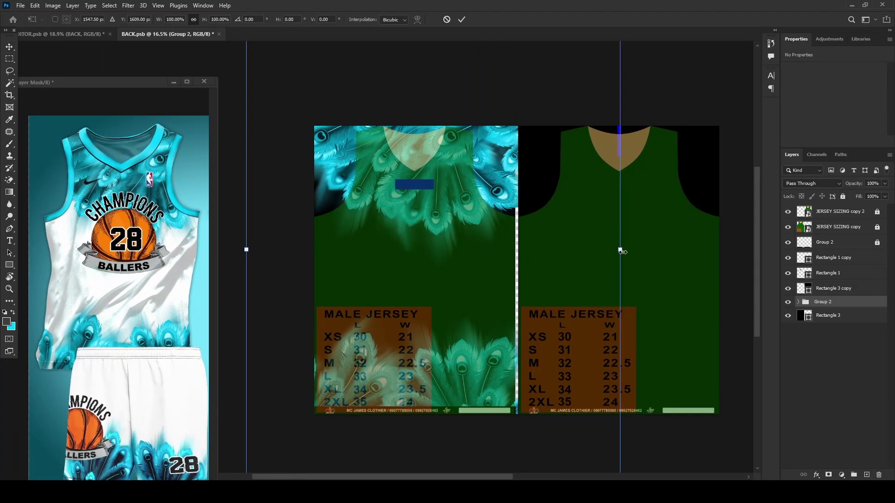
pyautogui.moveTo(620, 251); pyautogui.dragTo(609, 249)
pyautogui.press('Return')
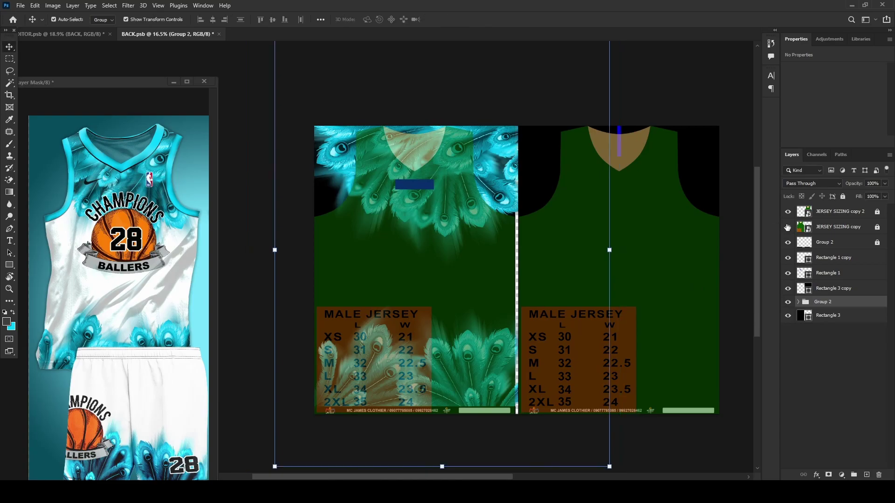
# Hide the size chart layers, mask the peacock artwork to the left panel, and edit the base rectangle's fill
pyautogui.click(787, 227)
pyautogui.click(787, 211)
pyautogui.hotkey('ctrl', '0')
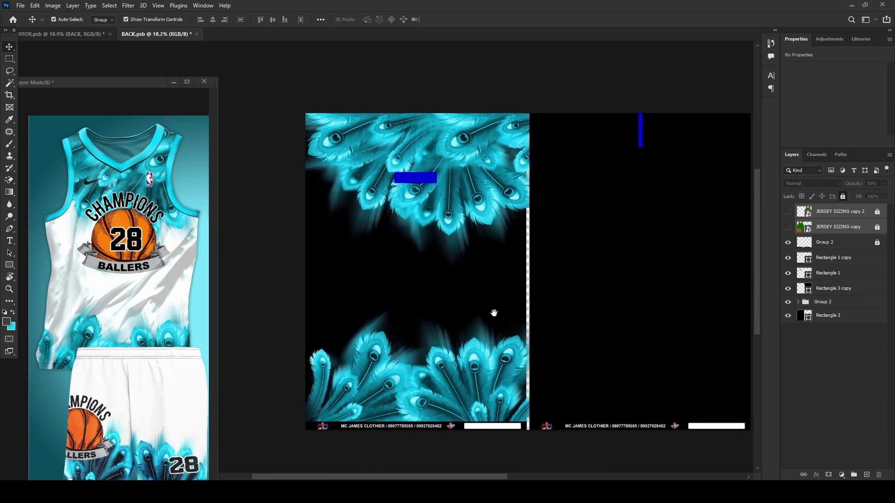
pyautogui.hotkey('ctrl', 'z')
pyautogui.hotkey('ctrl', 'z')
pyautogui.scroll(1, 483, 353)
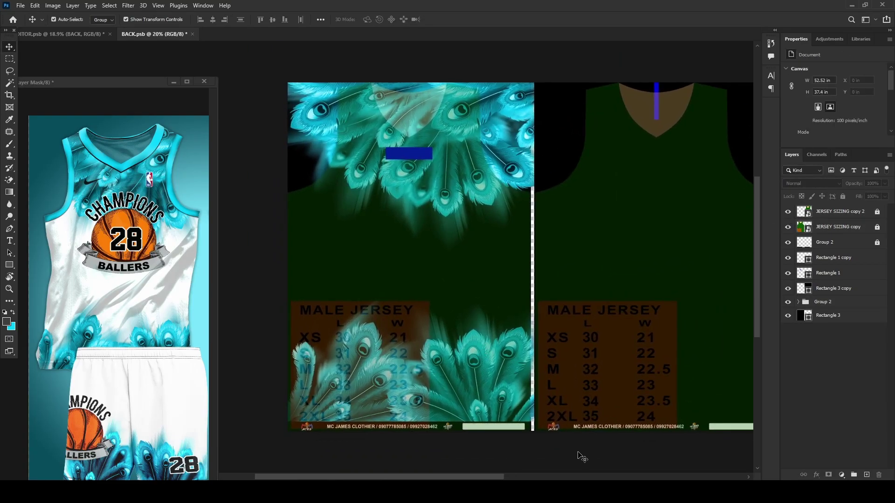
pyautogui.hotkey('ctrl', 'shift', 'z')
pyautogui.hotkey('ctrl', 'shift', 'z')
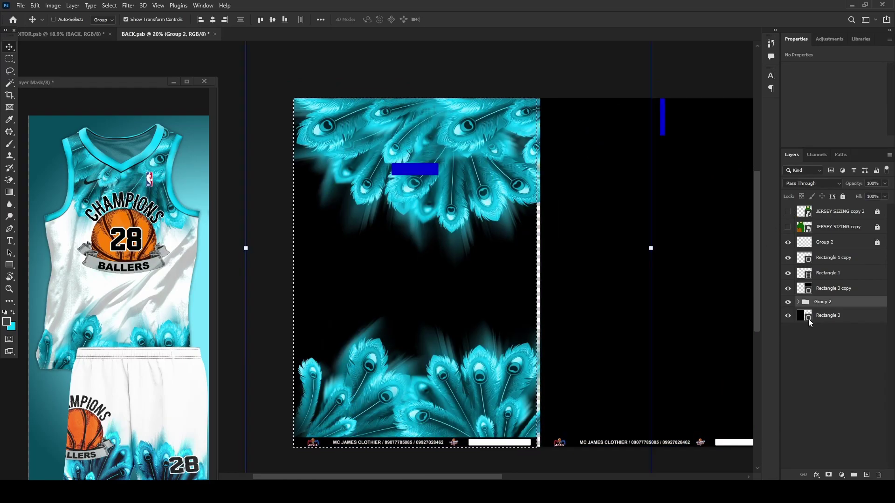
pyautogui.hotkey('ctrl', 'shift', 'z')
pyautogui.scroll(-1, 510, 281)
pyautogui.doubleClick(804, 319)
# Make the base rectangle white and copy the mockup's logo layers into BACK, transformed in inches
pyautogui.press('Return')
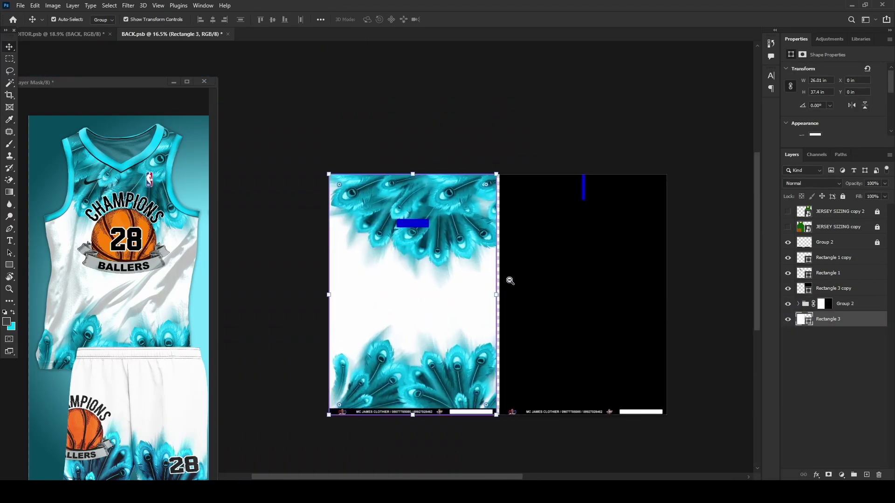
pyautogui.scroll(1, 510, 281)
pyautogui.click(131, 227)
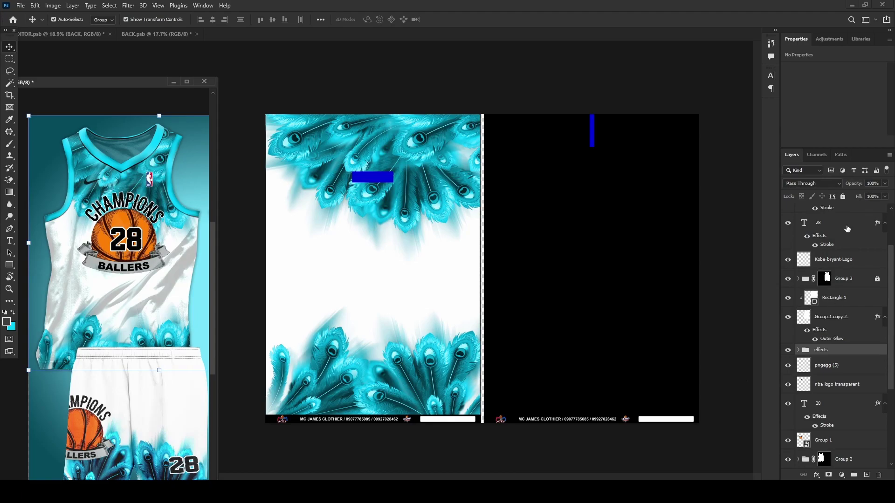
pyautogui.moveTo(834, 366); pyautogui.dragTo(461, 233)
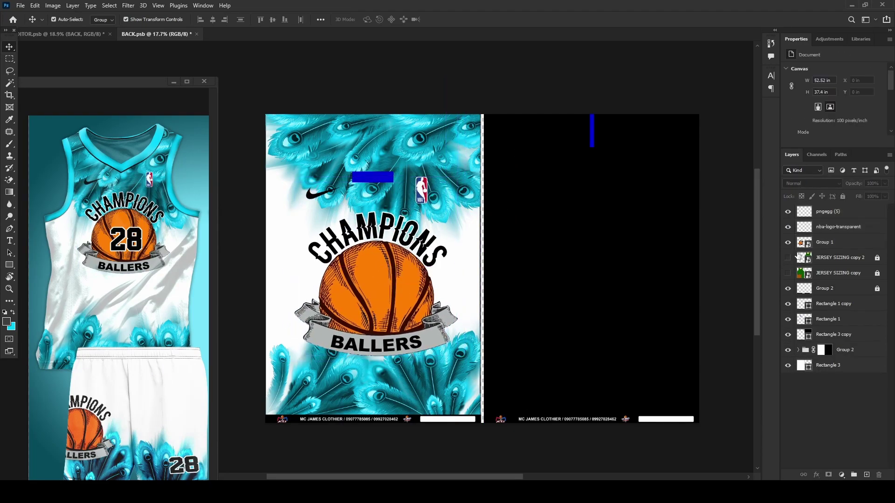
pyautogui.scroll(3, 460, 236)
pyautogui.click(241, 35)
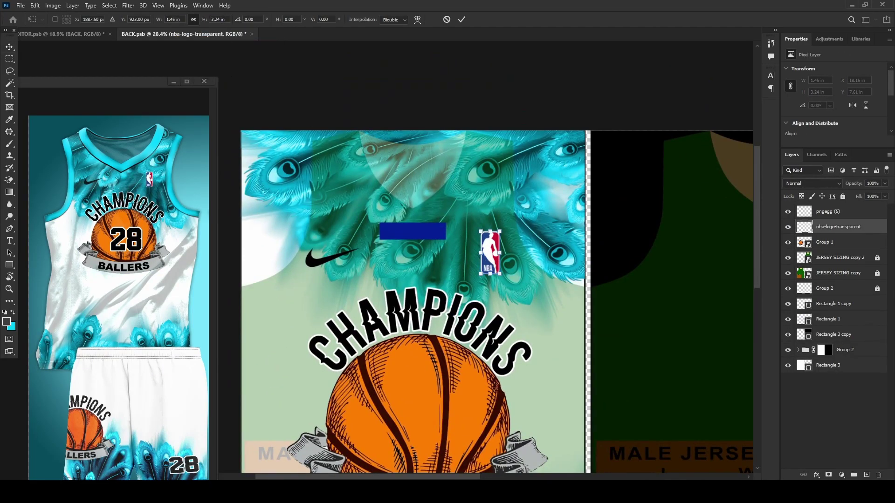
pyautogui.press('Return')
# Move the Nike swoosh to the right on the chest
pyautogui.scroll(2, 455, 223)
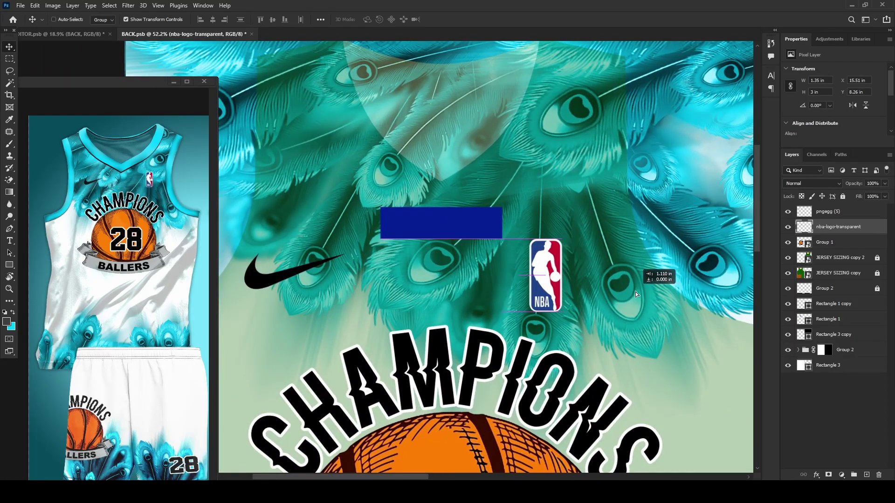
pyautogui.keyDown('ctrl'); pyautogui.click(268, 280); pyautogui.keyUp('ctrl')
pyautogui.moveTo(266, 287); pyautogui.dragTo(372, 245)
pyautogui.moveTo(468, 282); pyautogui.dragTo(557, 277)
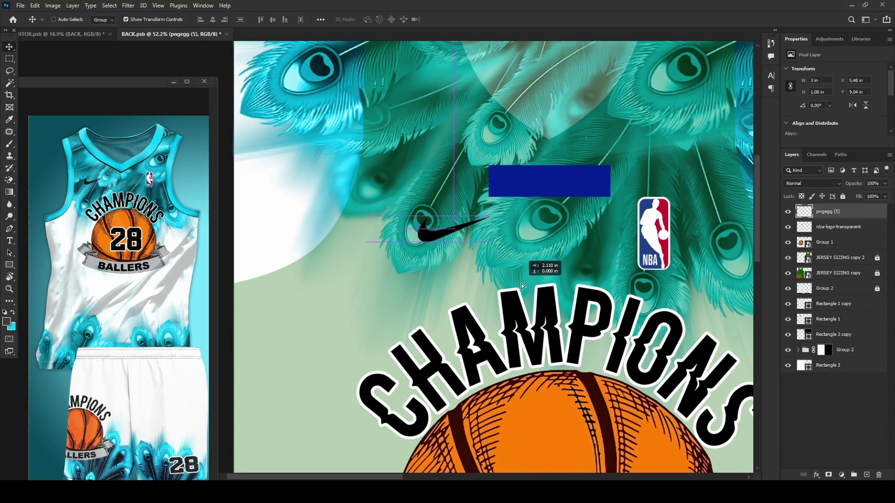
pyautogui.scroll(-5, 442, 255)
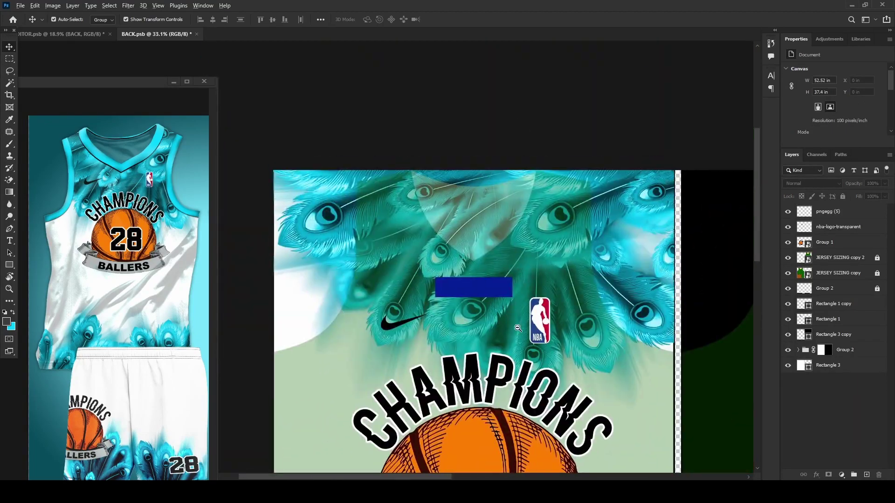
# Shrink the Champions Ballers emblem, move it up, and hide both size chart layers
pyautogui.keyDown('ctrl'); pyautogui.click(442, 255); pyautogui.keyUp('ctrl')
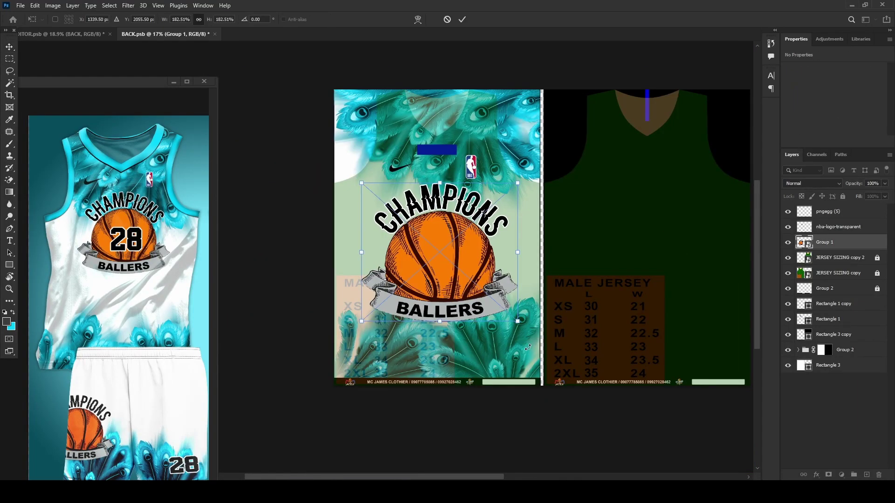
pyautogui.moveTo(526, 319); pyautogui.dragTo(501, 297)
pyautogui.moveTo(552, 262); pyautogui.dragTo(551, 236)
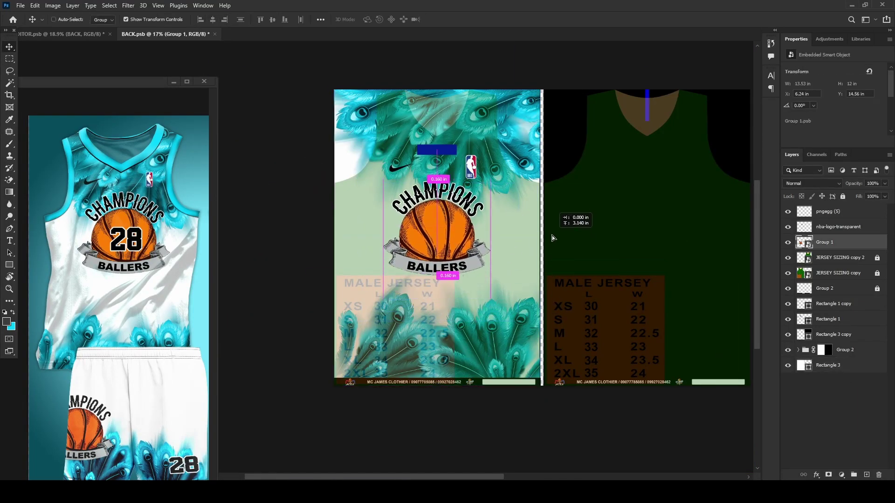
pyautogui.keyDown('ctrl'); pyautogui.click(295, 267); pyautogui.keyUp('ctrl')
pyautogui.scroll(1, 479, 250)
pyautogui.scroll(-1, 479, 250)
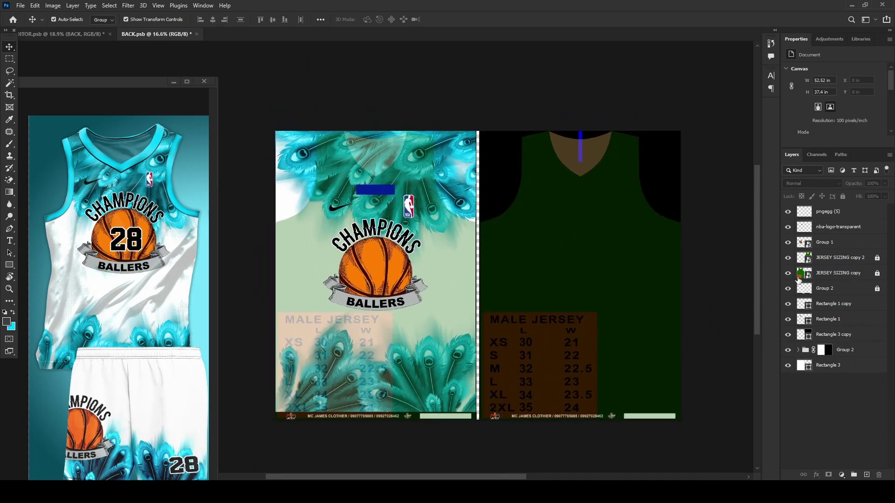
pyautogui.moveTo(787, 258); pyautogui.dragTo(788, 273)
# Hide the blue Rectangle 1 and duplicate the peacock artwork onto the right panel
pyautogui.click(828, 320)
pyautogui.click(787, 320)
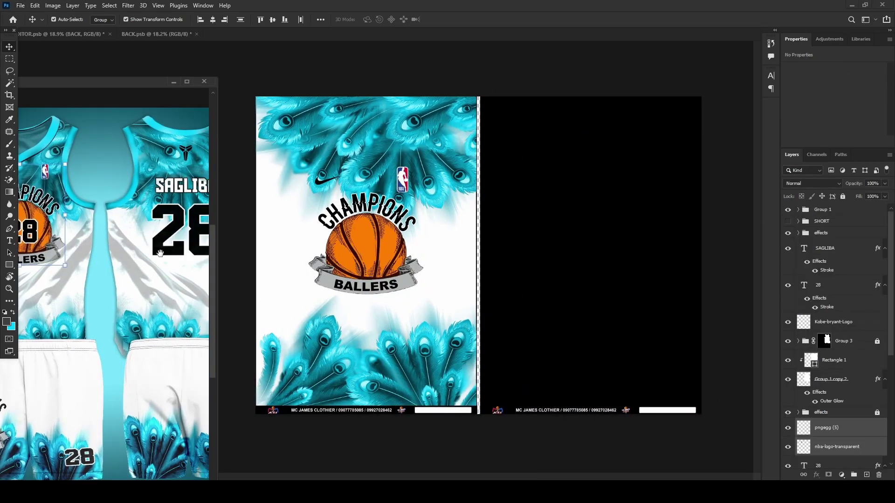
pyautogui.click(844, 334)
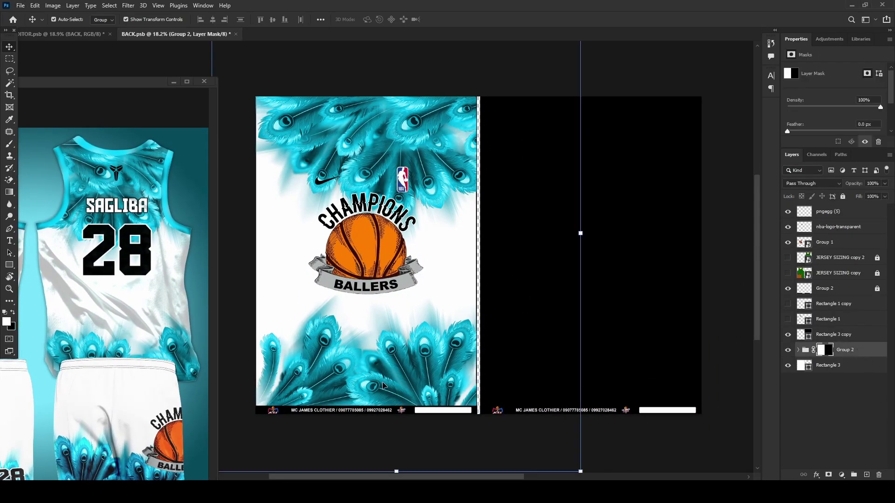
pyautogui.moveTo(694, 364); pyautogui.dragTo(592, 364)
pyautogui.moveTo(656, 329); pyautogui.dragTo(578, 377)
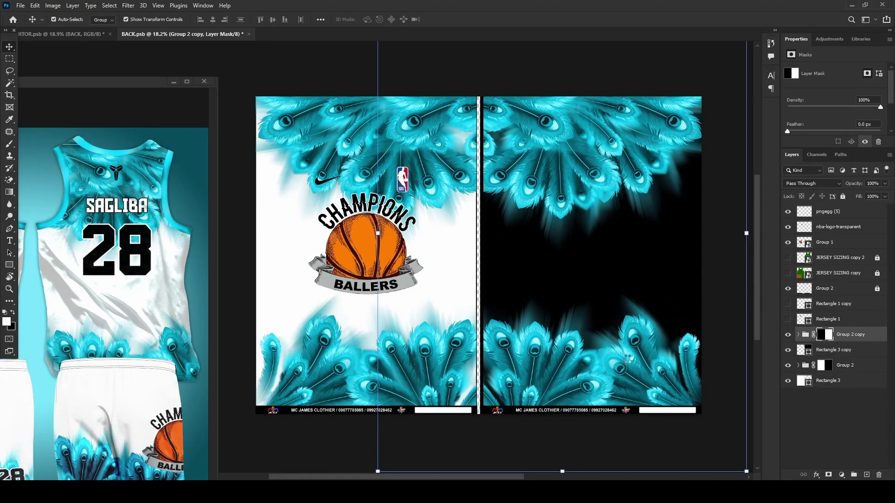
# Set the right panel's background rectangle fill to white
pyautogui.click(835, 350)
pyautogui.doubleClick(804, 349)
pyautogui.click(461, 253)
pyautogui.click(769, 310)
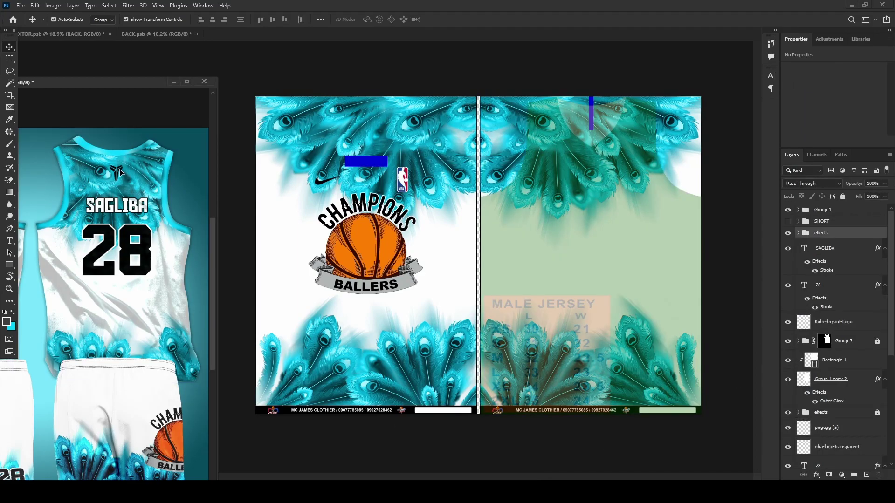
# Paste the Kobe logo and move it to the top of the back panel
pyautogui.hotkey('ctrl', 'v')
pyautogui.hotkey('ctrl', 't')
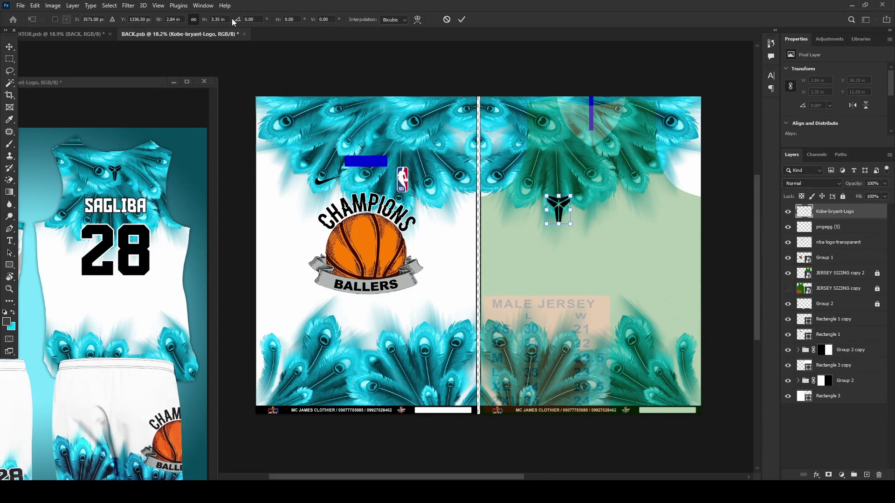
pyautogui.moveTo(558, 212); pyautogui.dragTo(591, 154)
pyautogui.press('Return')
# Save and close BACK.psb, returning to the EDITOR layout
pyautogui.scroll(5, 520, 210)
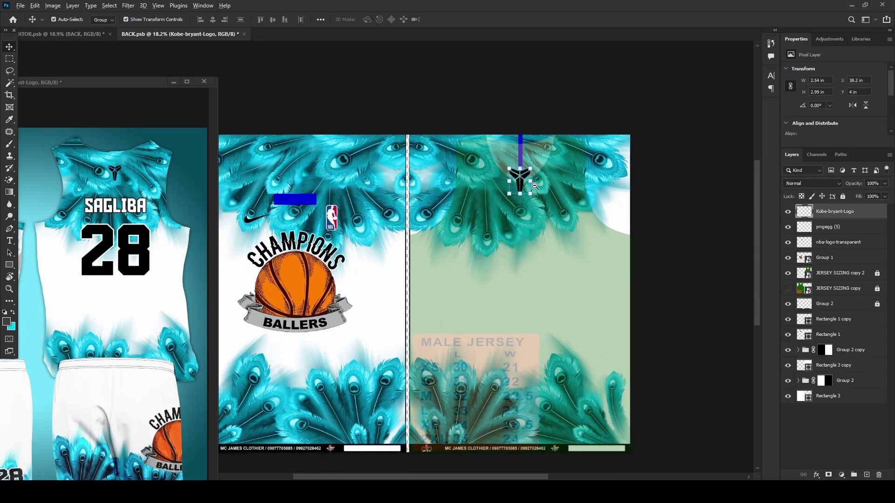
pyautogui.hotkey('ctrl', 's')
pyautogui.hotkey('ctrl', 'w')
pyautogui.scroll(5, 587, 254)
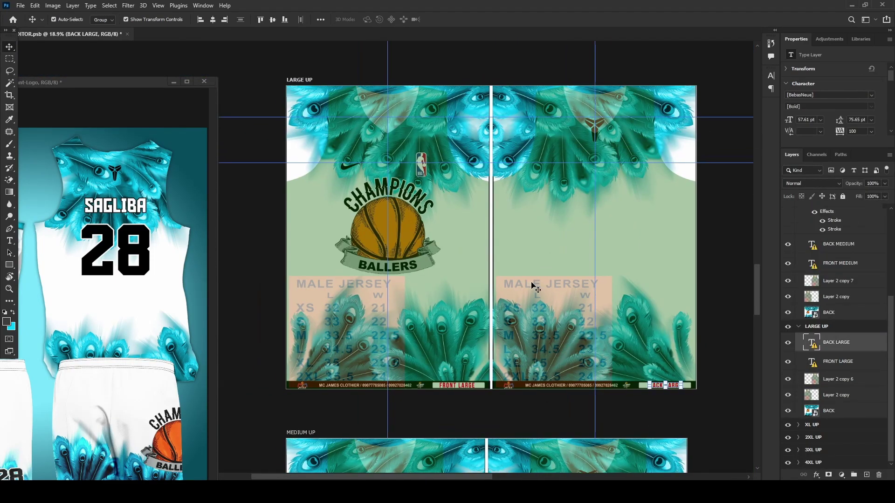
# Compare with the XL UP name, then drag SAGLIBA and 28 from the mockup onto MEDIUM UP's back panel
pyautogui.scroll(-3, 553, 297)
pyautogui.click(586, 292)
pyautogui.scroll(5, 587, 294)
pyautogui.scroll(2, 602, 280)
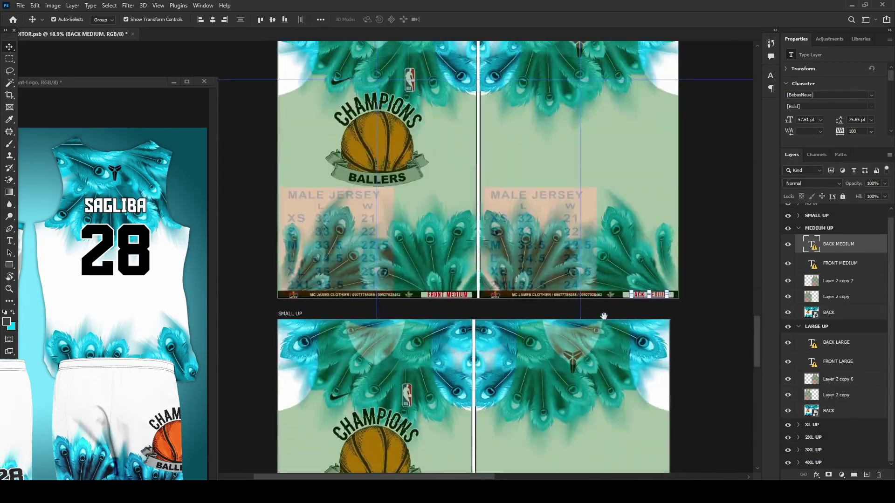
pyautogui.scroll(2, 619, 179)
pyautogui.click(620, 179)
pyautogui.scroll(-3, 456, 305)
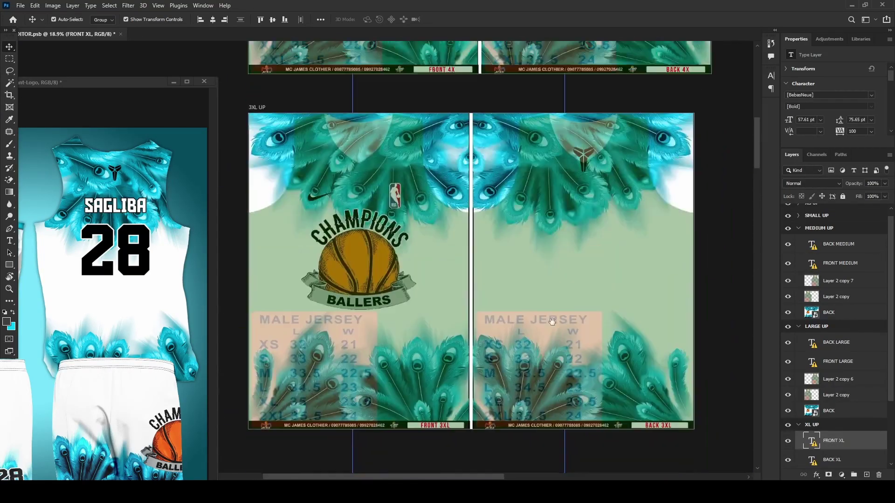
pyautogui.scroll(-3, 456, 305)
pyautogui.scroll(-3, 456, 305)
pyautogui.click(129, 208)
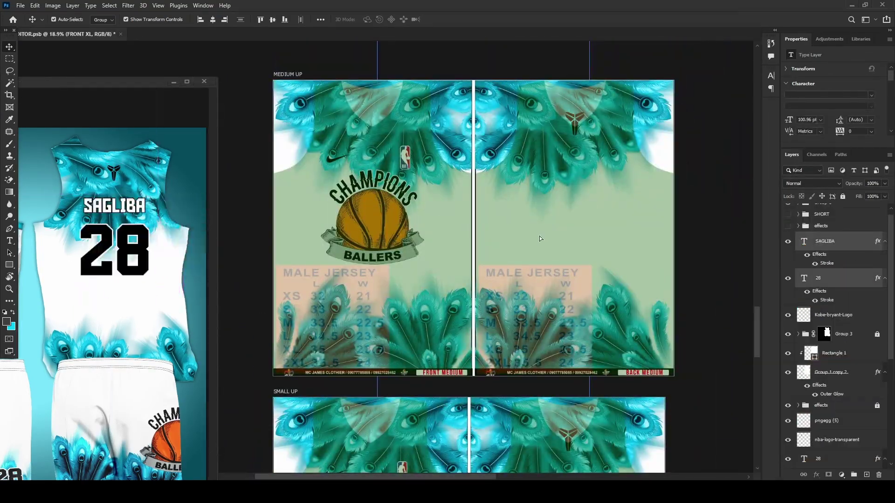
pyautogui.moveTo(128, 207); pyautogui.dragTo(539, 236)
pyautogui.write('8')
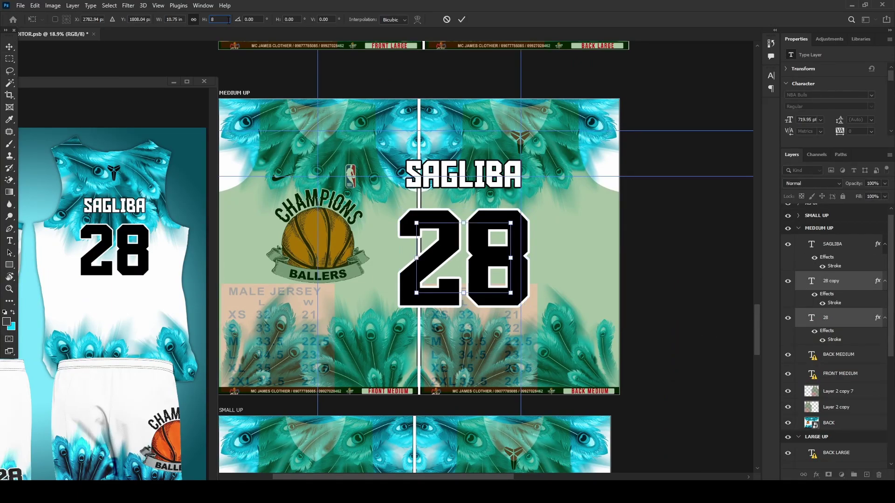
# Commit the resized 28, check the text stroke, and remove the extra SAGLIBA copy
pyautogui.press('Return')
pyautogui.press('v')
pyautogui.doubleClick(853, 244)
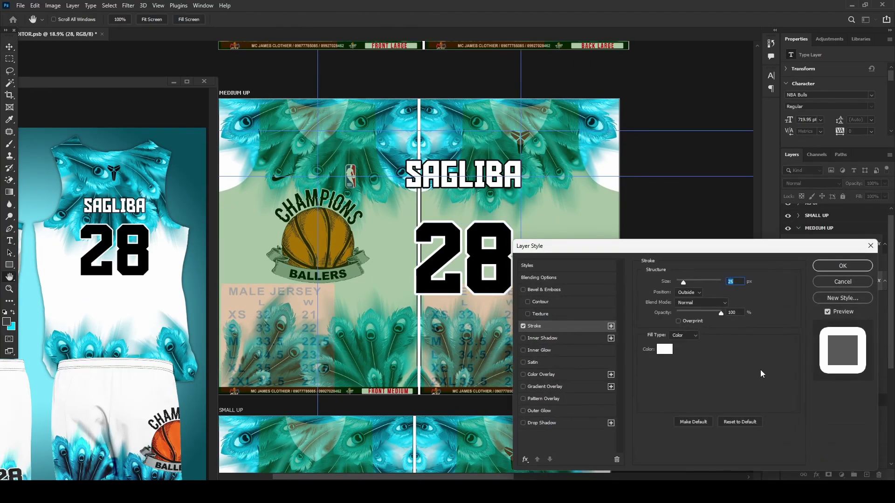
pyautogui.press('Escape')
pyautogui.hotkey('ctrl', 'j')
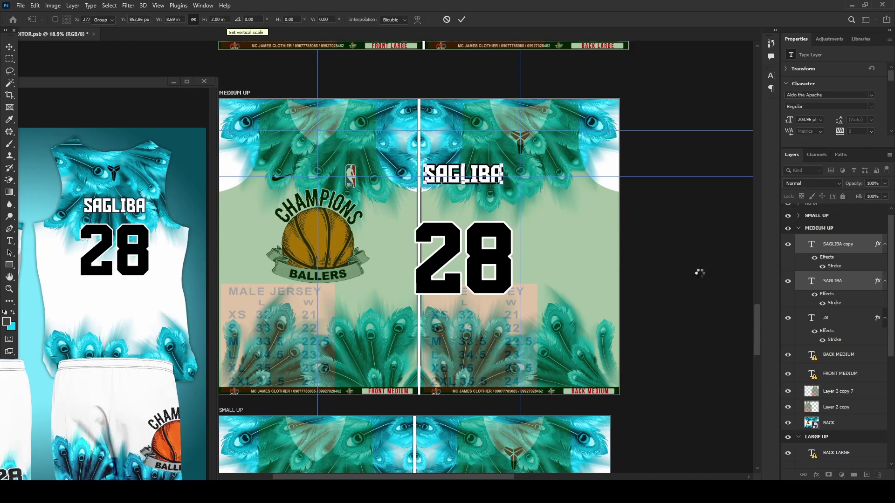
pyautogui.press('Delete')
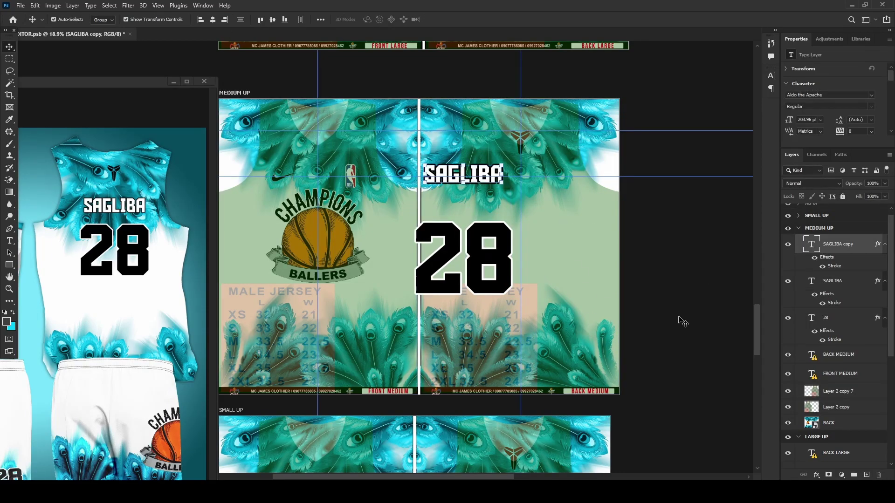
# Reposition SAGLIBA and 28 together on the MEDIUM UP back panel
pyautogui.click(212, 19)
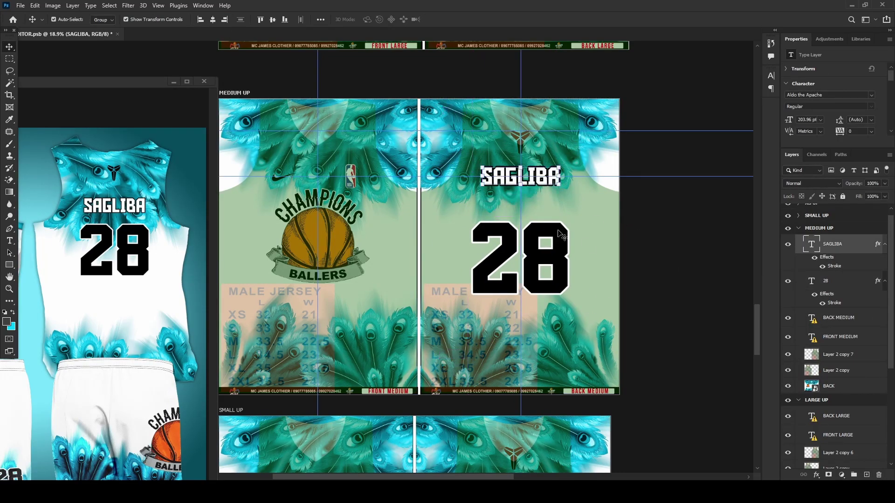
pyautogui.moveTo(623, 225); pyautogui.dragTo(614, 265)
pyautogui.hscroll(-3, 543, 298)
pyautogui.hscroll(1, 582, 265)
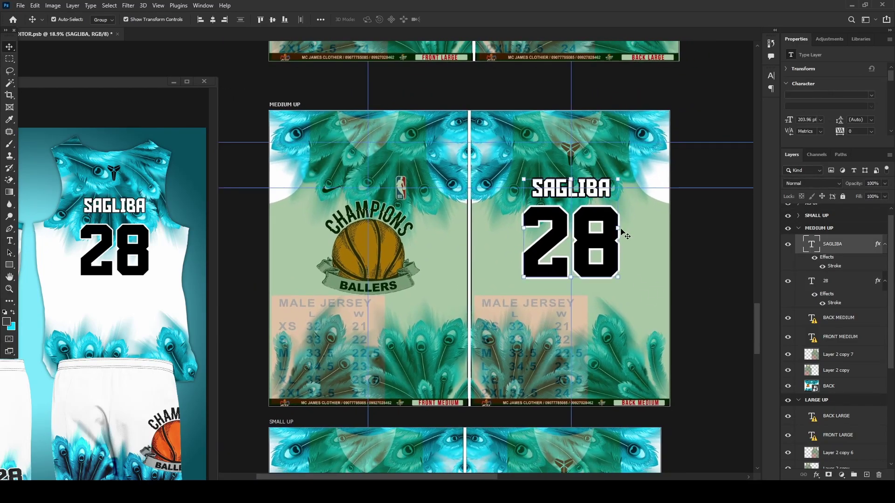
pyautogui.click(610, 237)
pyautogui.scroll(-1, 539, 298)
# Hide the green overlay layers Layer 2 copy 7 and Layer 2 copy, then deselect
pyautogui.click(414, 344)
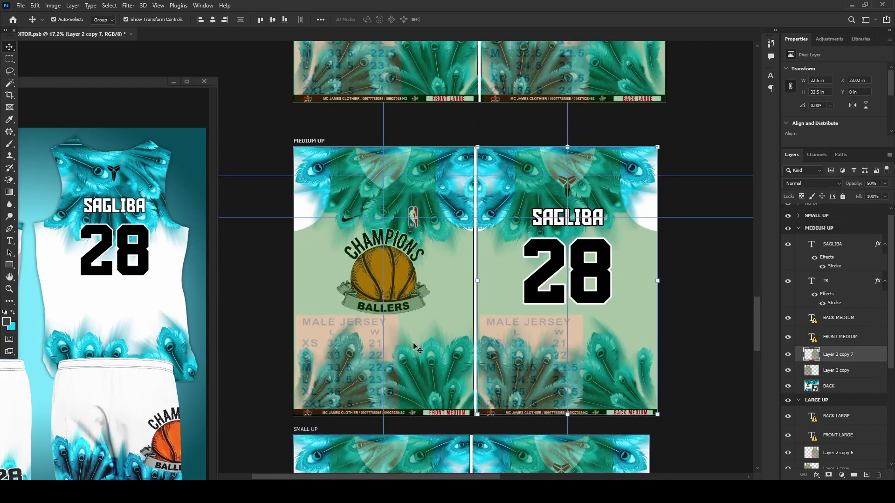
pyautogui.keyDown('shift'); pyautogui.click(600, 327); pyautogui.keyUp('shift')
pyautogui.hotkey('ctrl', ',')
pyautogui.click(589, 217)
pyautogui.click(708, 317)
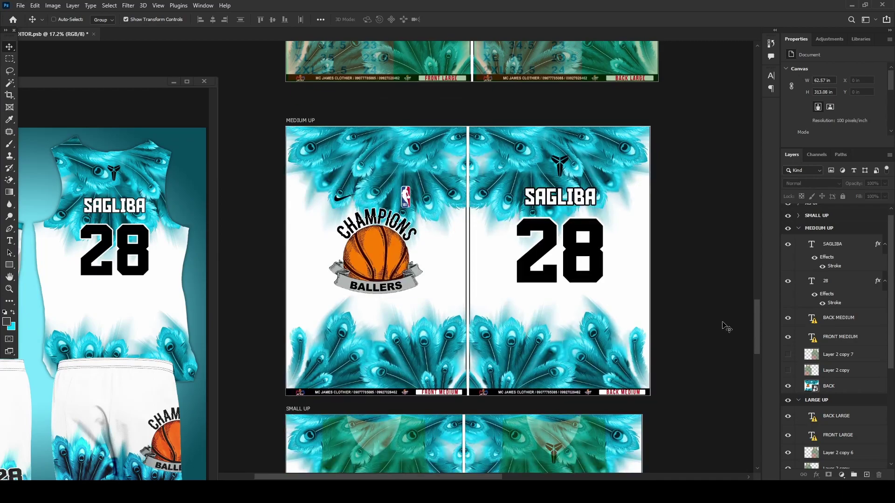
pyautogui.hotkey('ctrl', 'shift', 's')
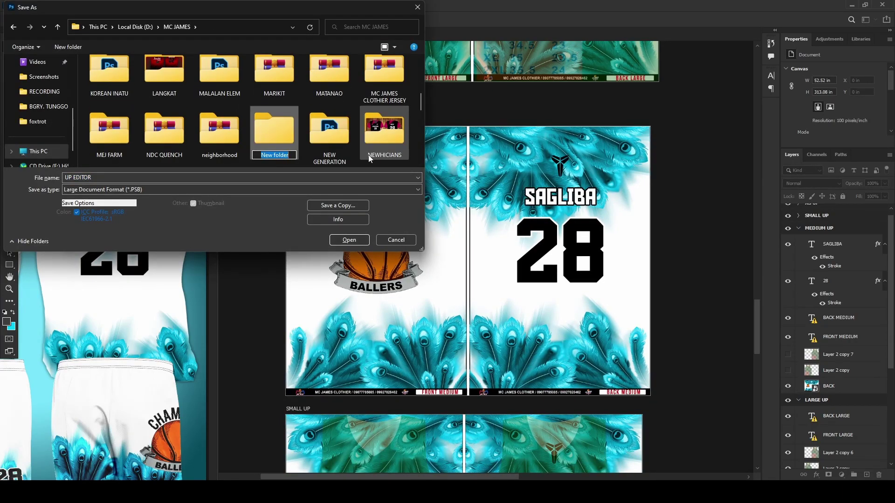
# Save UP EDITOR as a PSB into a new CHAMPIONS BALLER folder, then check the mockup
pyautogui.write('CHAMPIONS')
pyautogui.press('Return')
pyautogui.moveTo(298, 14)
pyautogui.mouseDown()
pyautogui.moveTo(731, 137)
pyautogui.moveTo(734, 201)
pyautogui.mouseUp()
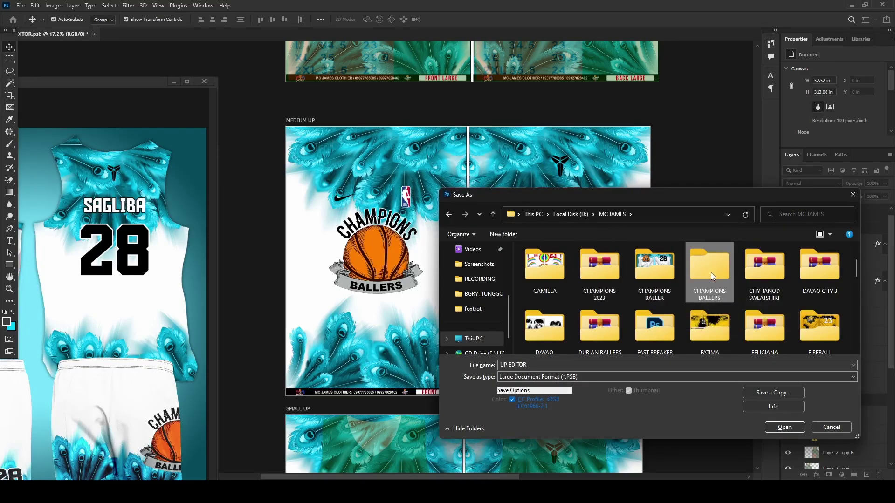
pyautogui.doubleClick(652, 271)
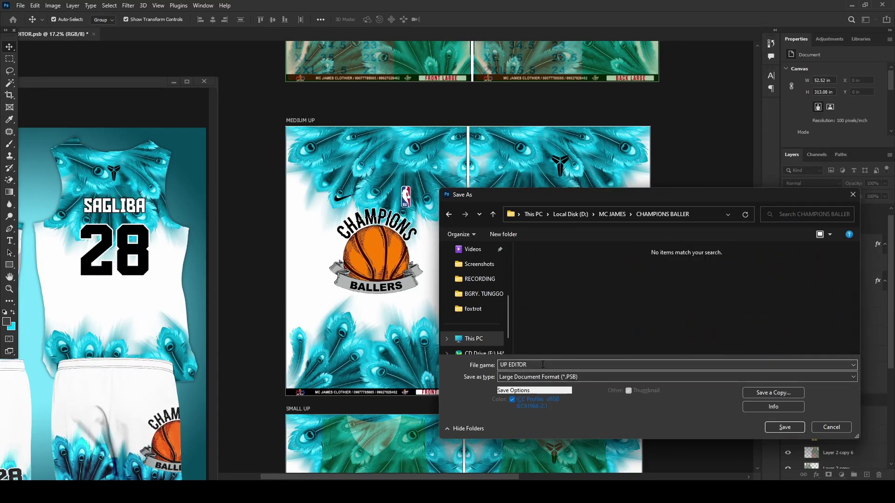
pyautogui.click(783, 428)
pyautogui.hotkey('alt', 'Tab')
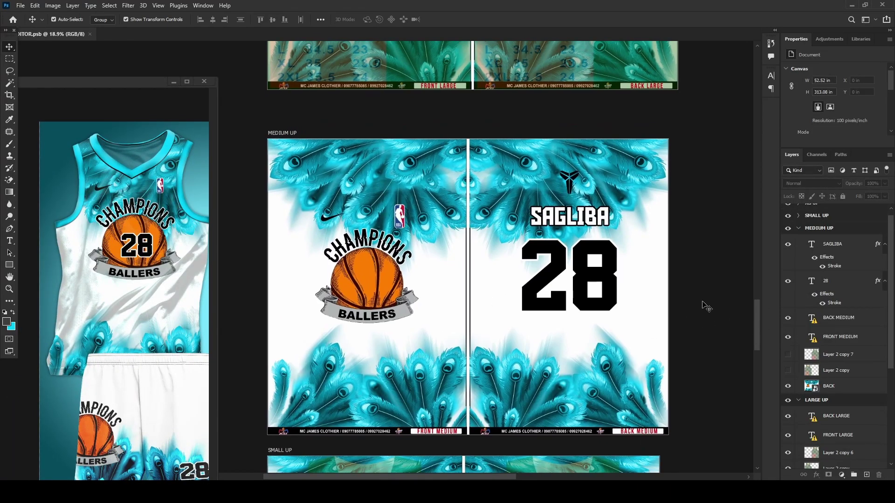
pyautogui.hotkey('ctrl', 'n')
# Create a new 30 × 3 inch document
pyautogui.click(645, 161)
pyautogui.doubleClick(578, 161)
pyautogui.write('30')
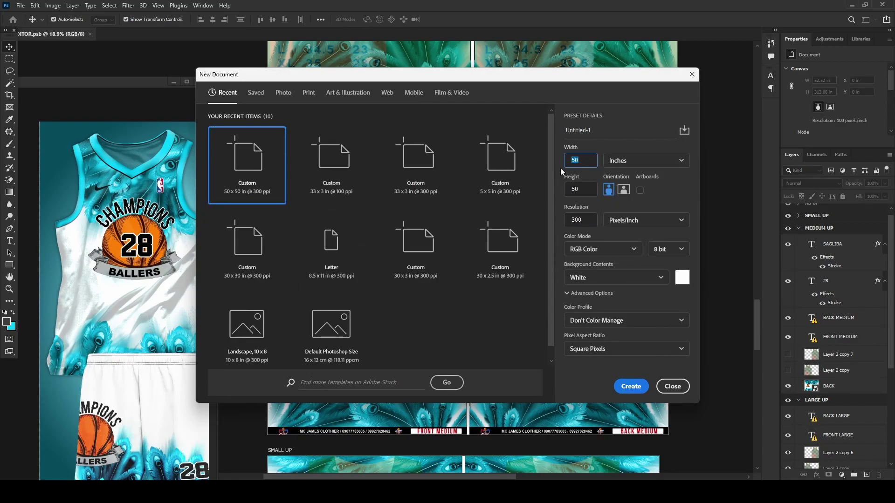
pyautogui.press('Tab')
pyautogui.write('3')
pyautogui.click(630, 386)
# Bring in the cyan bar from the mockup and stretch it across the full canvas width
pyautogui.click(185, 212)
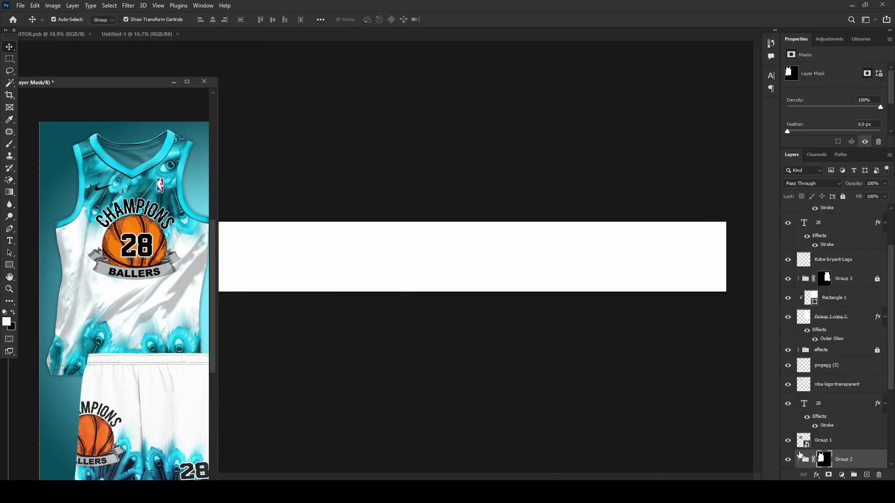
pyautogui.scroll(-3, 793, 317)
pyautogui.click(180, 211)
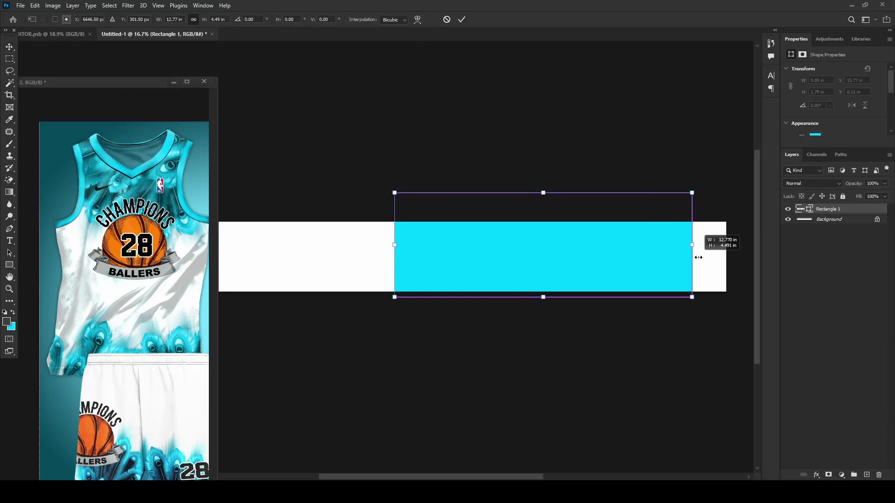
pyautogui.moveTo(698, 257)
pyautogui.mouseDown()
pyautogui.moveTo(544, 240)
pyautogui.moveTo(476, 291)
pyautogui.moveTo(523, 296)
pyautogui.moveTo(524, 361)
pyautogui.moveTo(613, 269)
pyautogui.mouseUp()
pyautogui.press('Return')
pyautogui.hotkey('ctrl', '-')
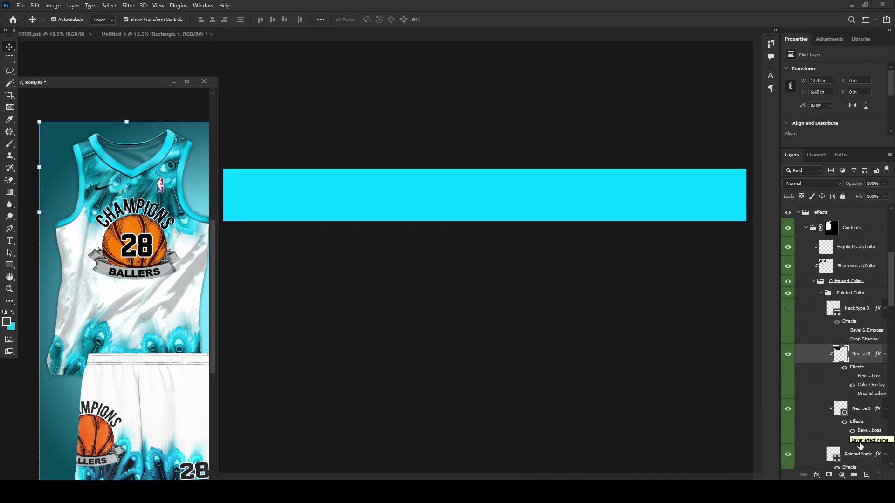
# Change the bar's fill to a gradient in the Rectangle tool options
pyautogui.click(816, 475)
pyautogui.click(828, 365)
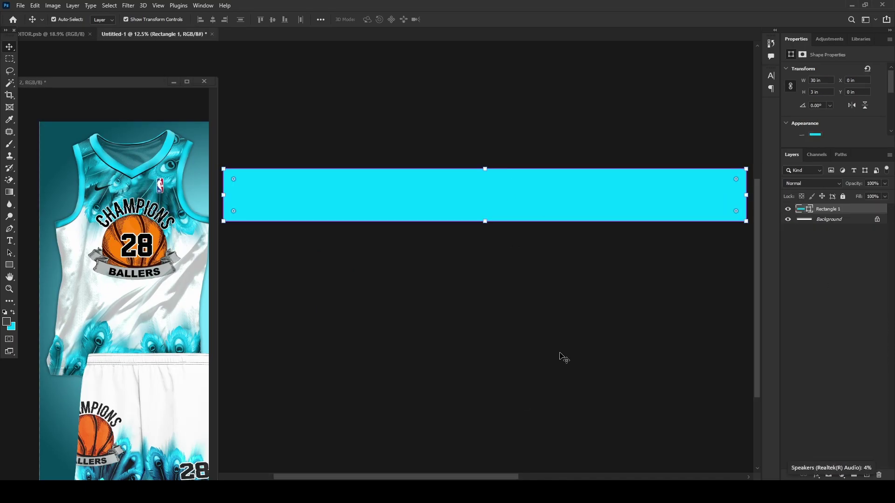
pyautogui.click(105, 19)
pyautogui.click(83, 37)
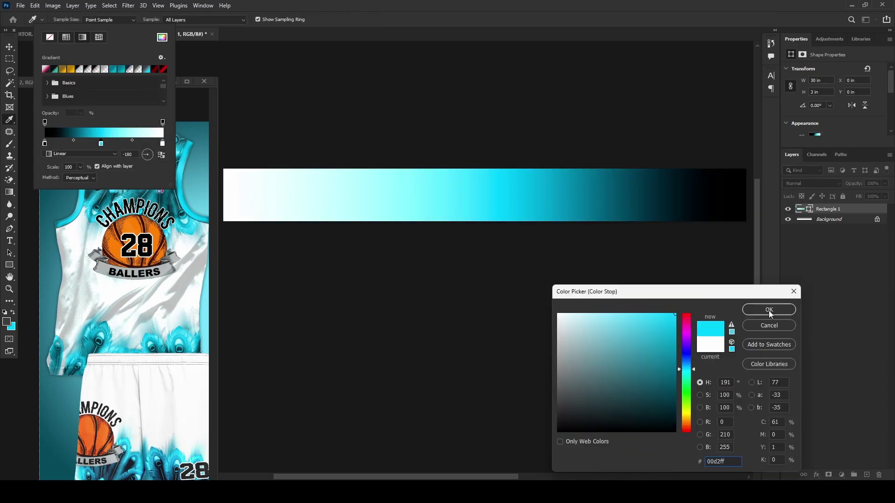
# Set the first bar's gradient stops to cyan
pyautogui.click(769, 309)
pyautogui.doubleClick(162, 143)
pyautogui.click(769, 309)
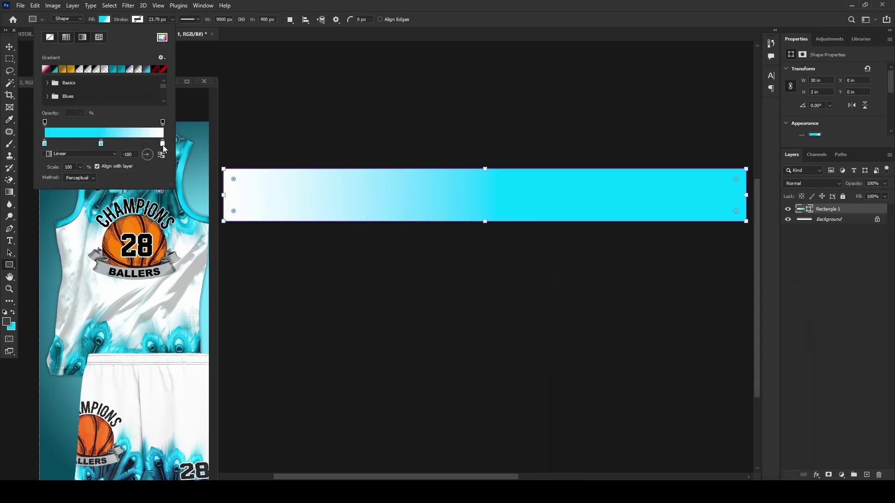
pyautogui.doubleClick(44, 143)
pyautogui.click(767, 310)
pyautogui.press('v')
pyautogui.press('u')
# Give the copied bar a fading gradient from deeper cyan to 00d2ff, running top to bottom at -180°
pyautogui.click(104, 19)
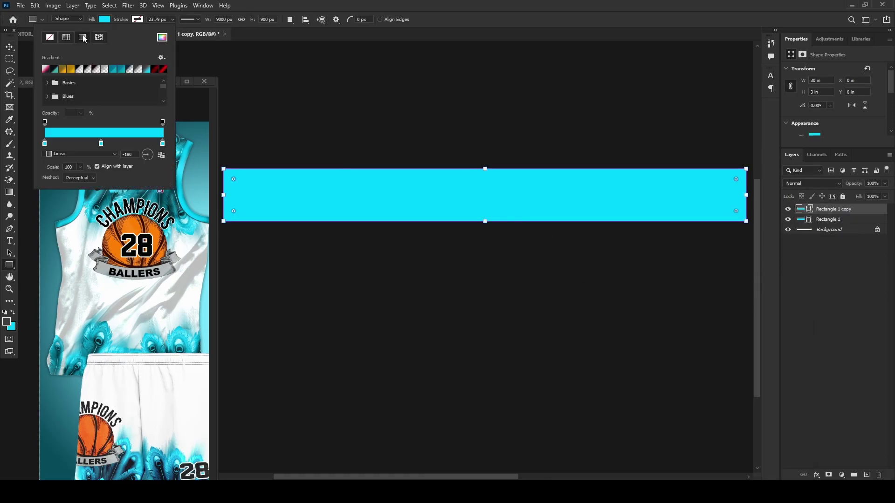
pyautogui.click(104, 69)
pyautogui.doubleClick(45, 143)
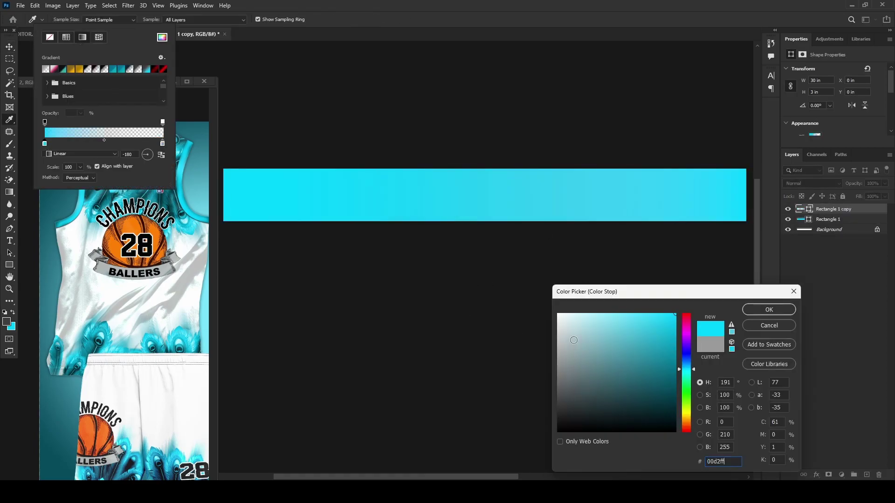
pyautogui.moveTo(675, 372); pyautogui.dragTo(672, 342)
pyautogui.click(769, 310)
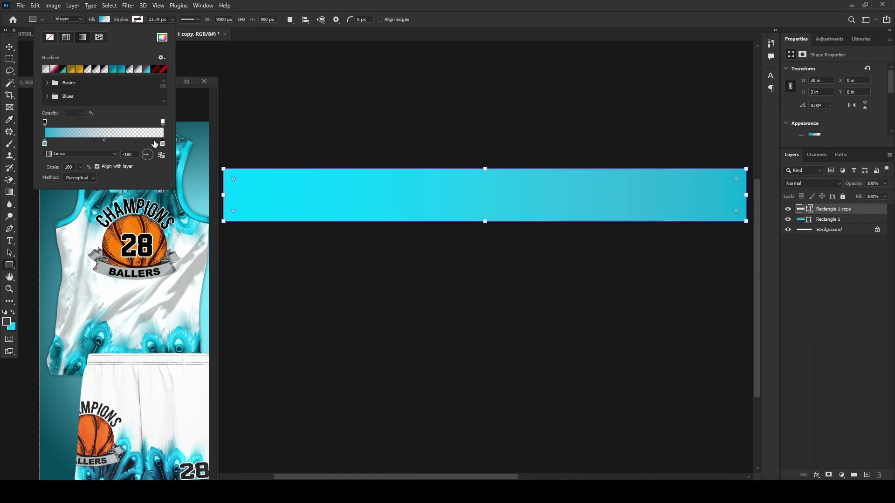
pyautogui.doubleClick(162, 143)
pyautogui.hotkey('ctrl', 'v')
pyautogui.click(769, 310)
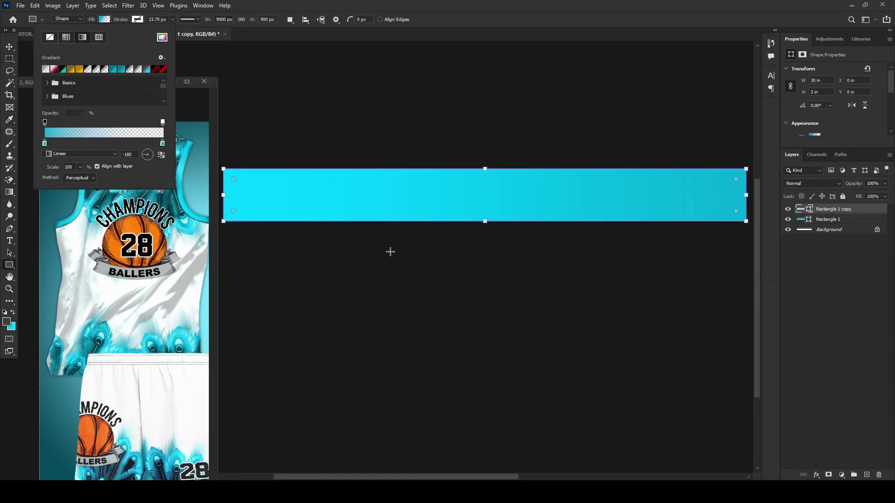
pyautogui.click(150, 154)
# Duplicate the cyan bar with a slight offset, then delete that extra copy
pyautogui.press('v')
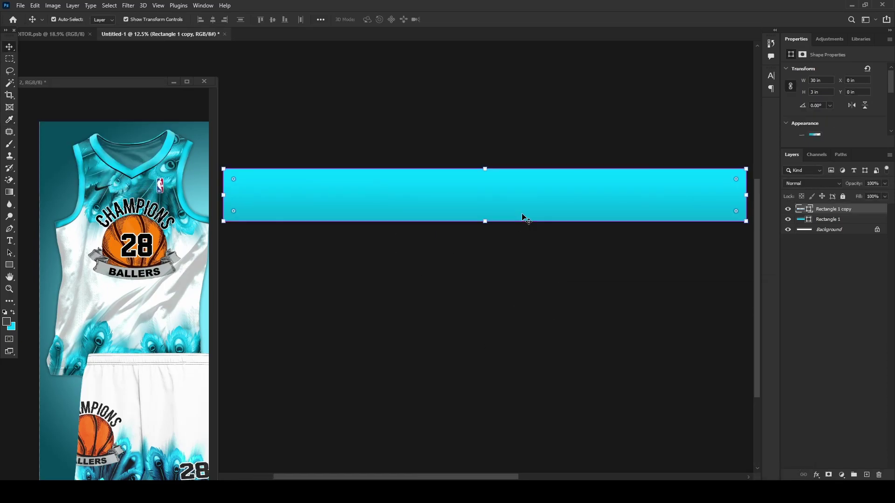
pyautogui.moveTo(522, 218); pyautogui.dragTo(493, 205)
pyautogui.click(492, 311)
pyautogui.hotkey('ctrl', '0')
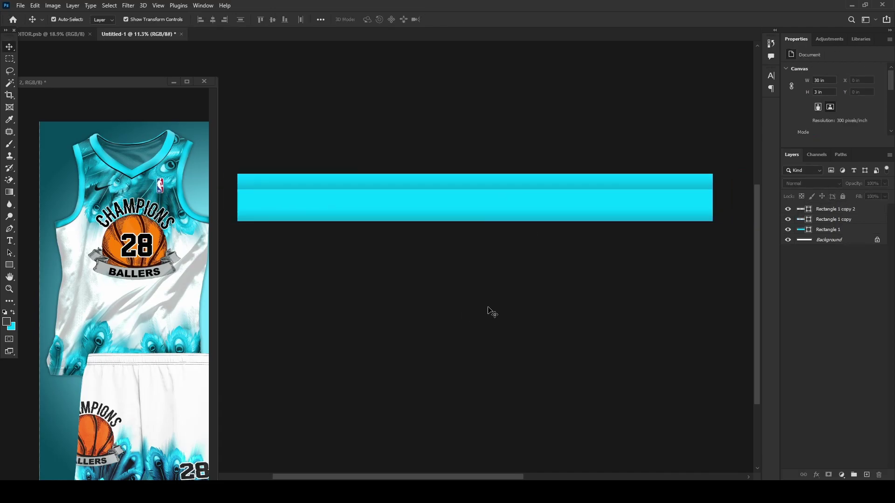
pyautogui.scroll(5, 492, 311)
pyautogui.scroll(-4, 525, 277)
pyautogui.click(516, 265)
pyautogui.press('Escape')
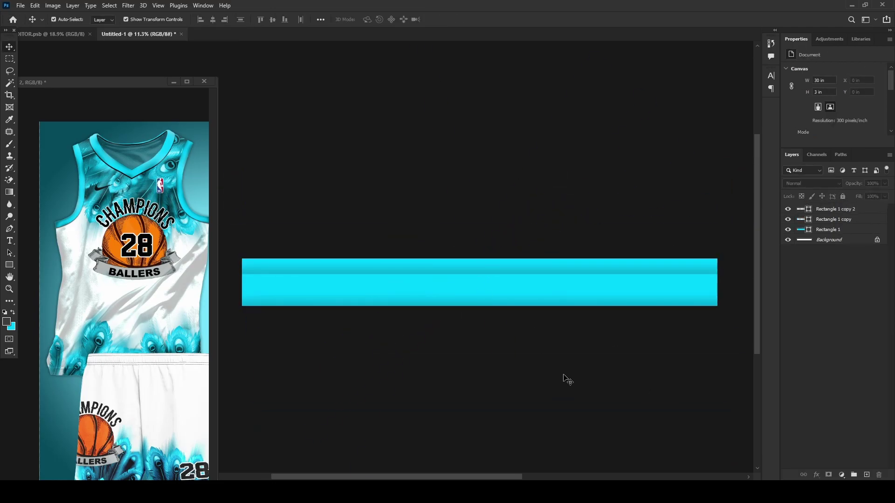
pyautogui.press('Delete')
# Cancel Save a Copy and return to the jersey template document
pyautogui.hotkey('ctrl', 'alt', 's')
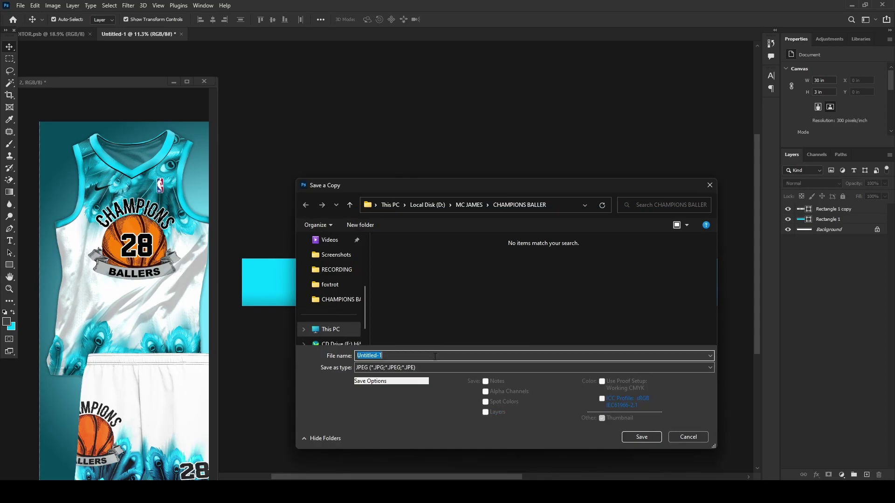
pyautogui.press('Escape')
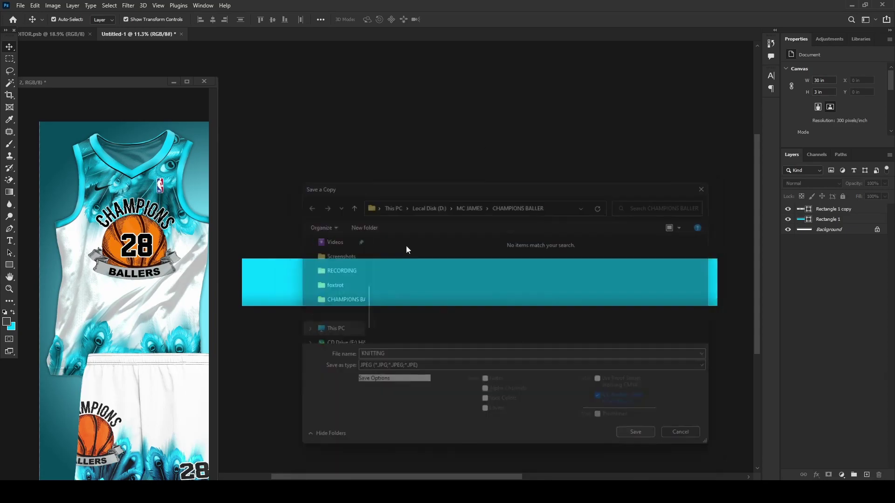
pyautogui.hotkey('ctrl', 'Tab')
# Duplicate the 28, resize it to 4 in tall, and centre it on the basketball emblem
pyautogui.scroll(1, 517, 280)
pyautogui.moveTo(517, 280); pyautogui.dragTo(402, 265)
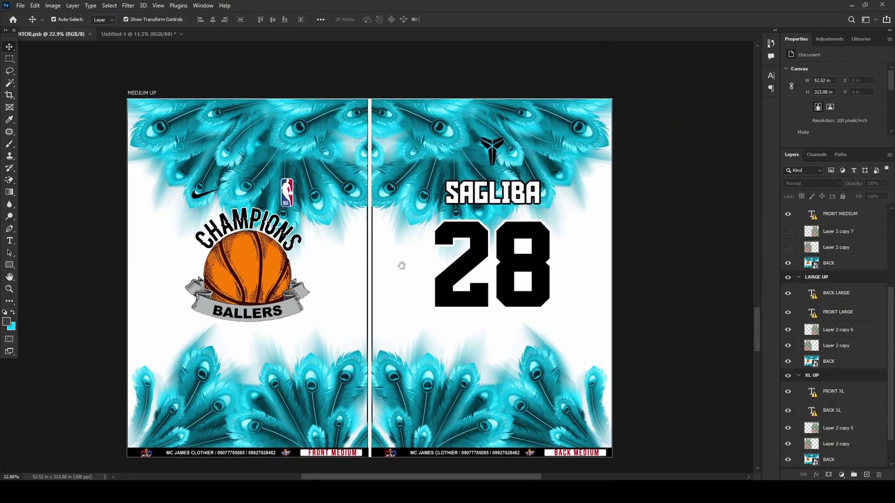
pyautogui.hotkey('ctrl', 'v')
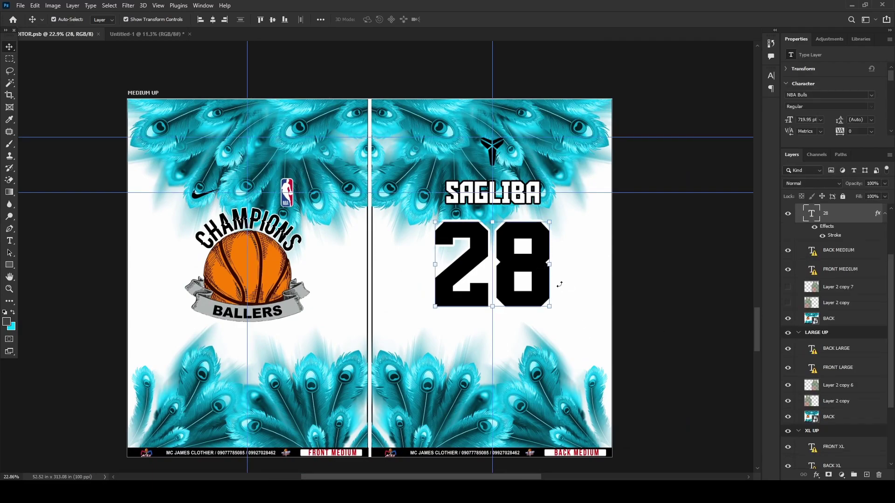
pyautogui.click(219, 19)
pyautogui.write('4')
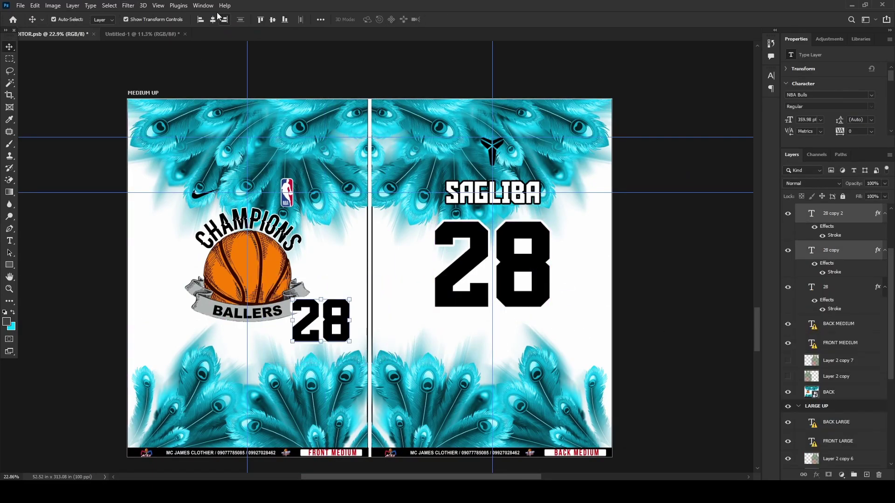
pyautogui.moveTo(423, 353); pyautogui.dragTo(346, 297)
pyautogui.click(834, 377)
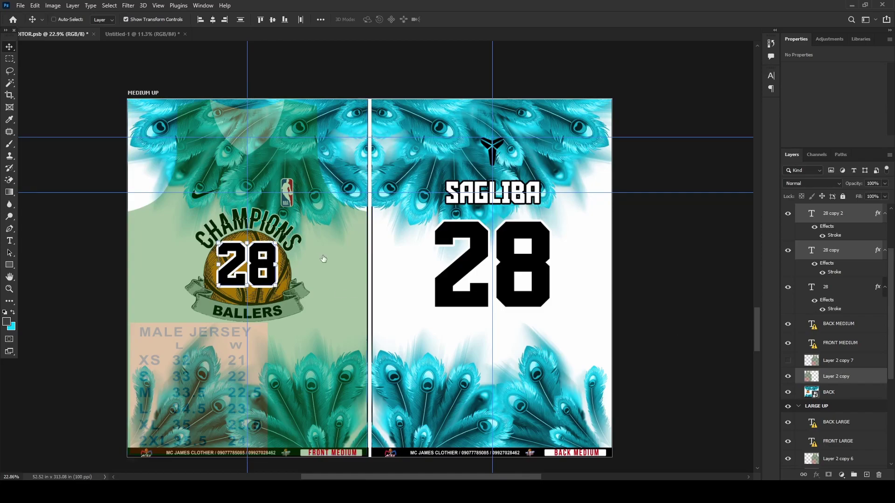
pyautogui.moveTo(323, 258); pyautogui.dragTo(363, 279)
pyautogui.press('Return')
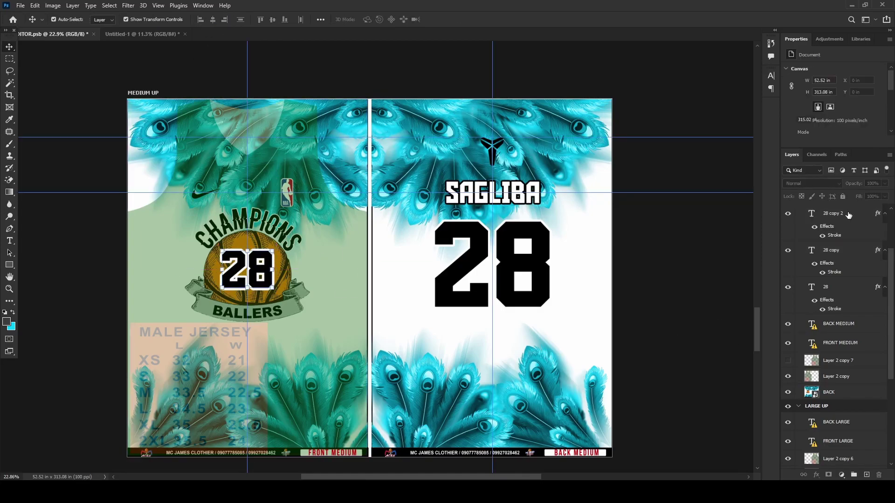
pyautogui.doubleClick(790, 343)
pyautogui.press('Escape')
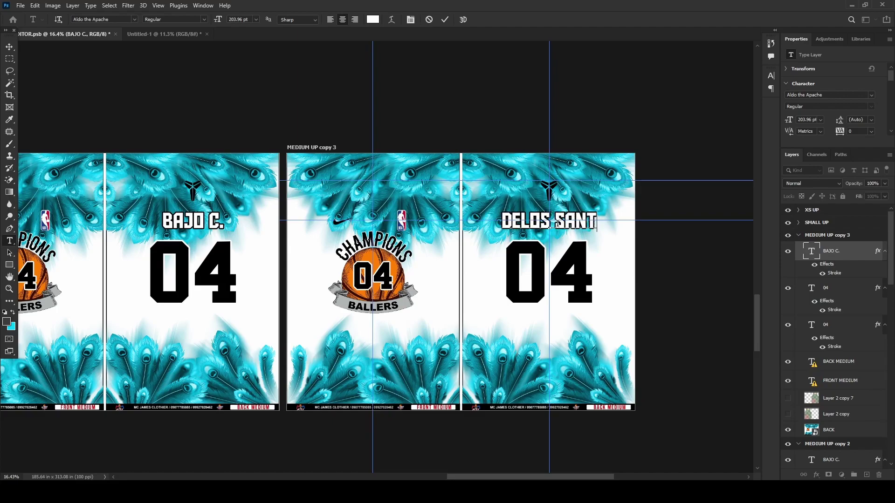
# Enter OS55, resize the player name, and change the copy's back number to 08
pyautogui.write('OS5')
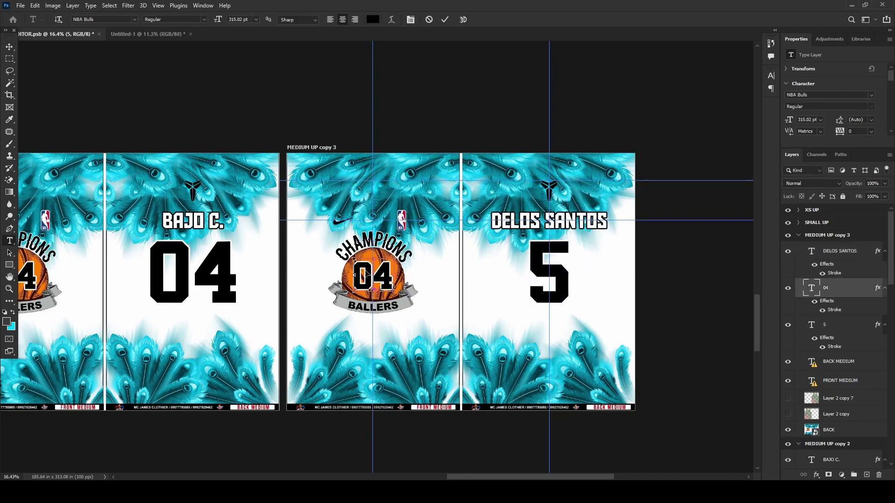
pyautogui.write('5')
pyautogui.scroll(1, 519, 324)
pyautogui.hotkey('alt', ']')
pyautogui.hotkey('ctrl', 't')
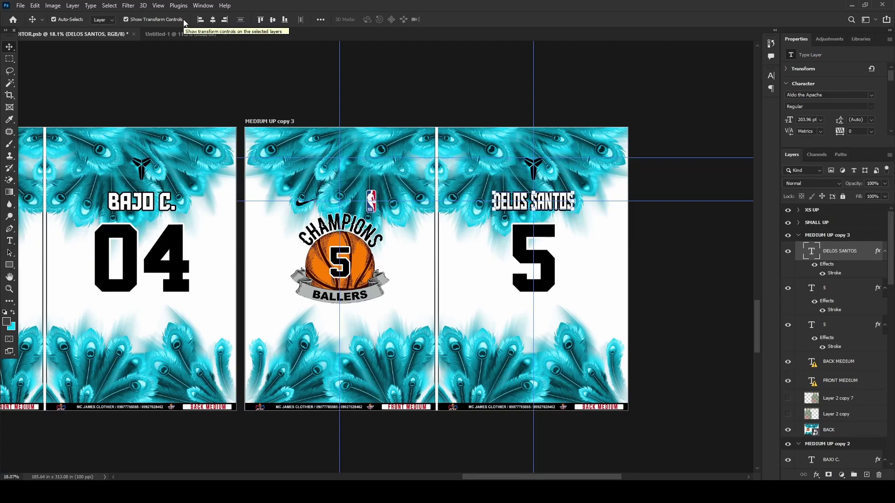
pyautogui.click(667, 303)
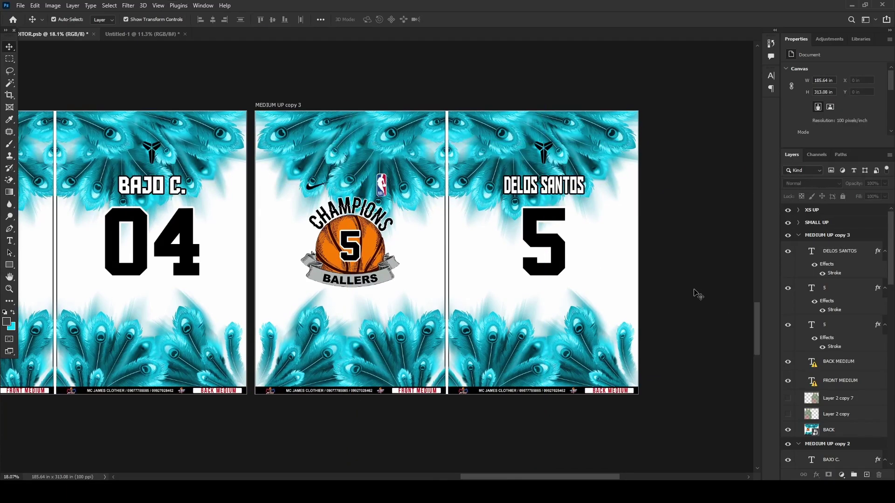
pyautogui.doubleClick(569, 181)
pyautogui.doubleClick(555, 237)
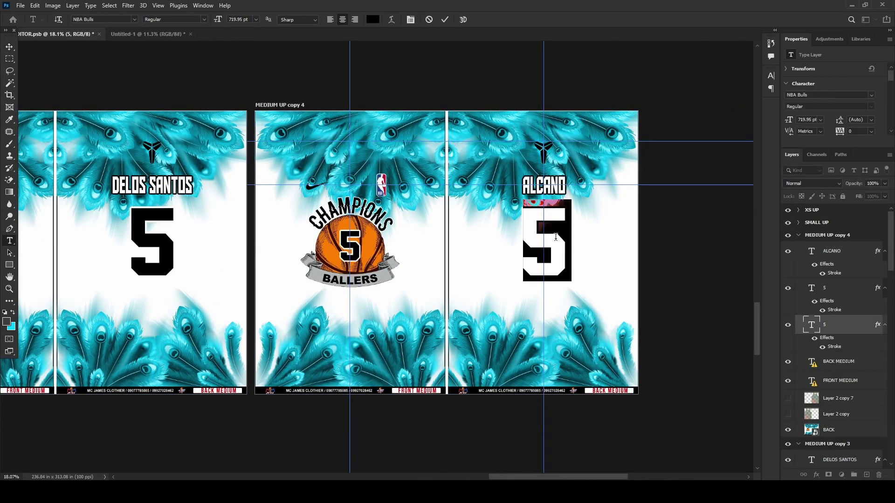
pyautogui.write('08')
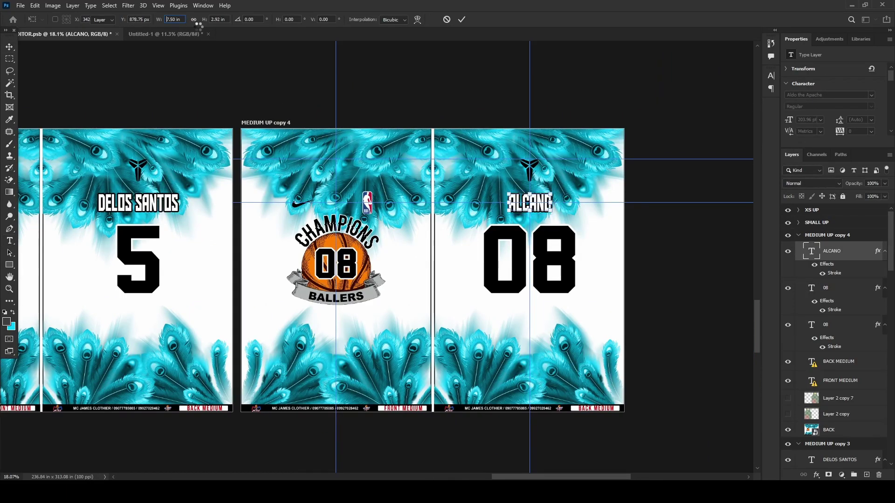
pyautogui.press('Return')
# On the next copy, set the back and ball-logo numbers to 23
pyautogui.doubleClick(542, 205)
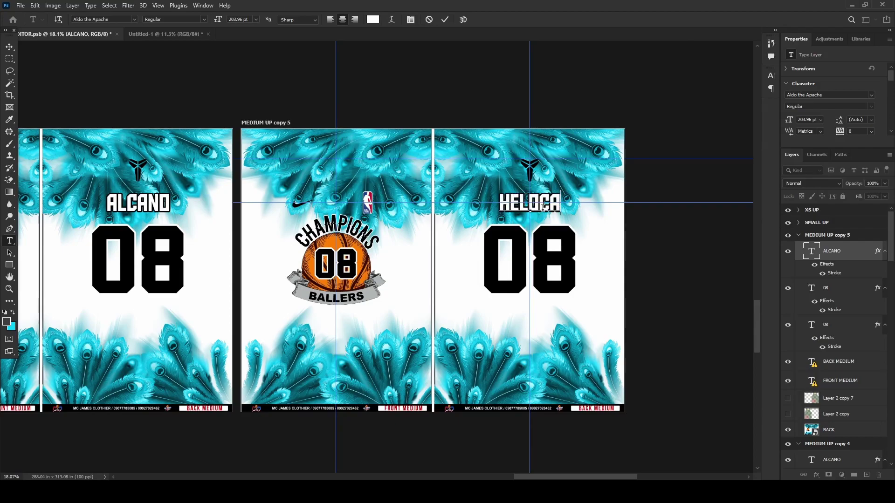
pyautogui.doubleClick(811, 325)
pyautogui.write('23')
pyautogui.doubleClick(811, 288)
pyautogui.write('23')
pyautogui.hotkey('ctrl', 'Return')
pyautogui.press('v')
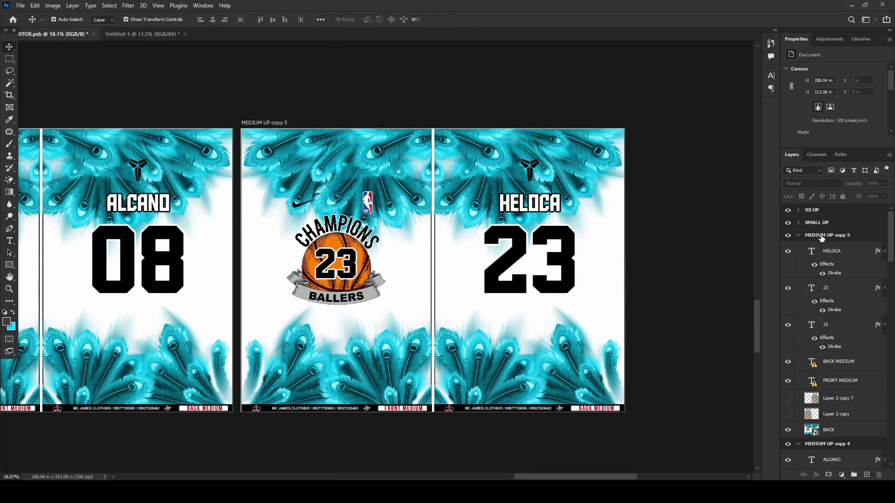
# Duplicate the artboard, rename the player ANDAY, and set the ball-logo number to 24
pyautogui.press('F2')
pyautogui.doubleClick(532, 203)
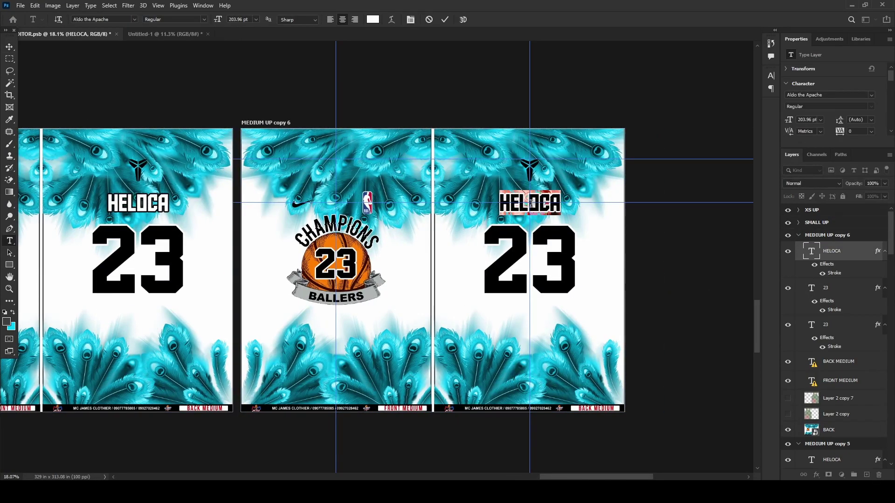
pyautogui.write('ANDAY')
pyautogui.click(525, 240)
pyautogui.write('24')
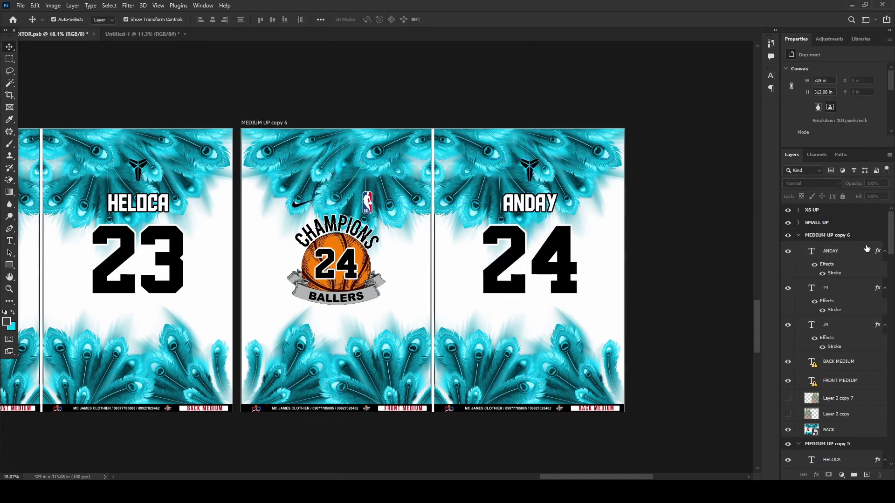
pyautogui.hotkey('ctrl', 'Return')
# Duplicate the artboard and set the back and ball-logo numbers to 13
pyautogui.press('F2')
pyautogui.doubleClick(536, 198)
pyautogui.write('INIG')
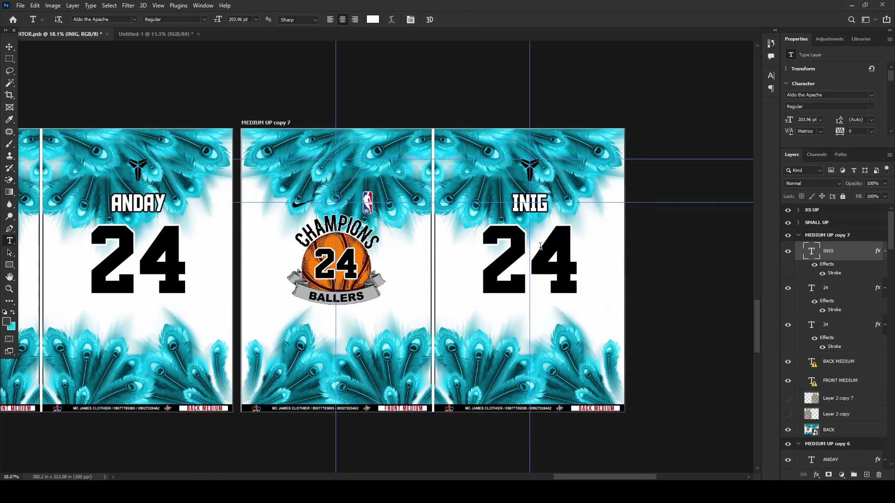
pyautogui.doubleClick(541, 246)
pyautogui.write('13')
pyautogui.doubleClick(335, 263)
pyautogui.write('13')
# Duplicate the artboard, rename the player CHO, and restore an accidentally deleted copy
pyautogui.press('F2')
pyautogui.doubleClick(538, 201)
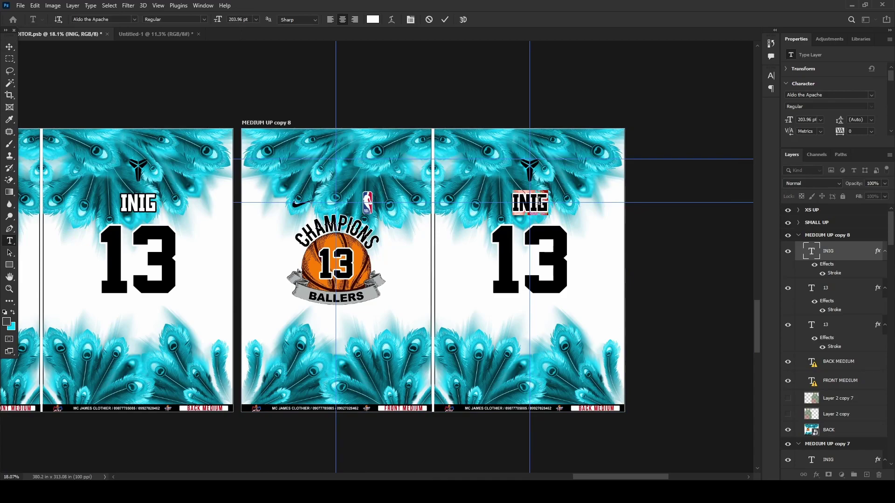
pyautogui.write('APEROCHO')
pyautogui.doubleClick(536, 260)
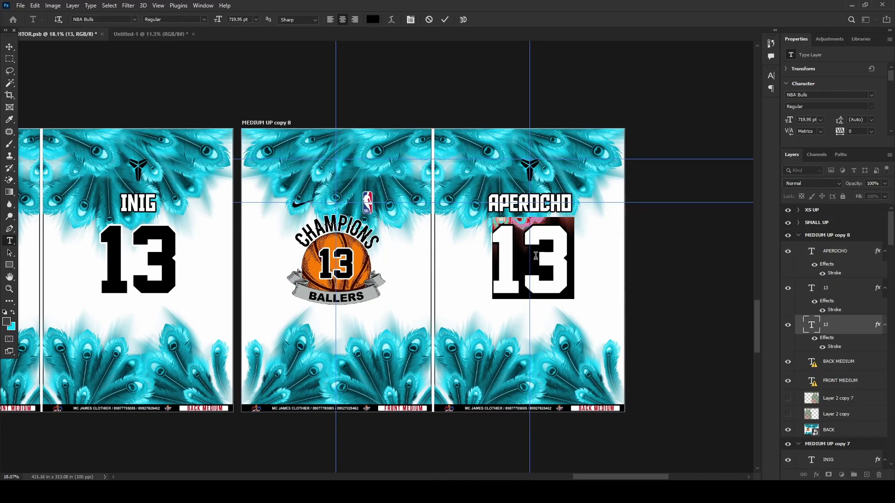
pyautogui.hotkey('ctrl', 'Return')
pyautogui.press('v')
pyautogui.press('Delete')
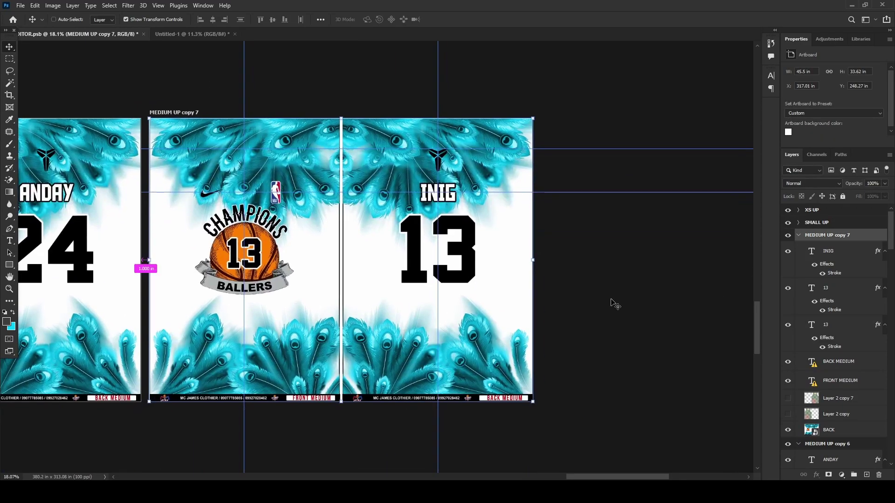
pyautogui.hotkey('ctrl', 'z')
pyautogui.doubleClick(459, 189)
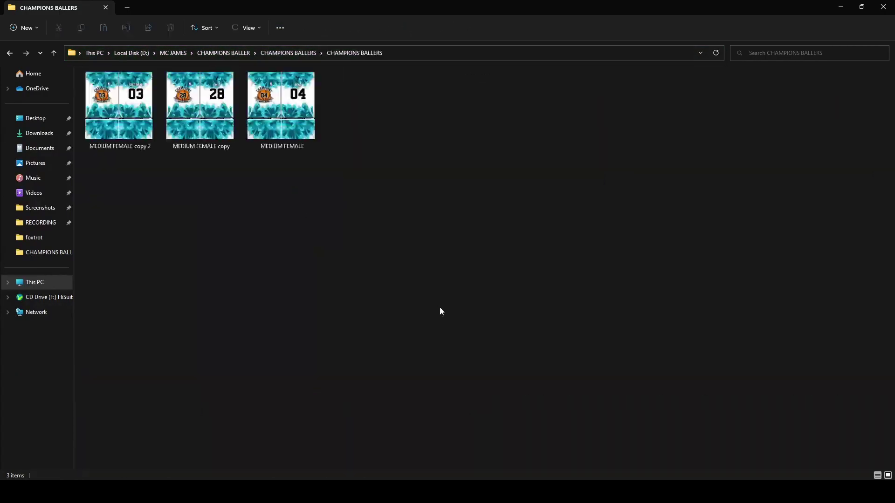
# Return from the exported JPEGs to the parent CHAMPIONS BALLER folder
pyautogui.click(13, 55)
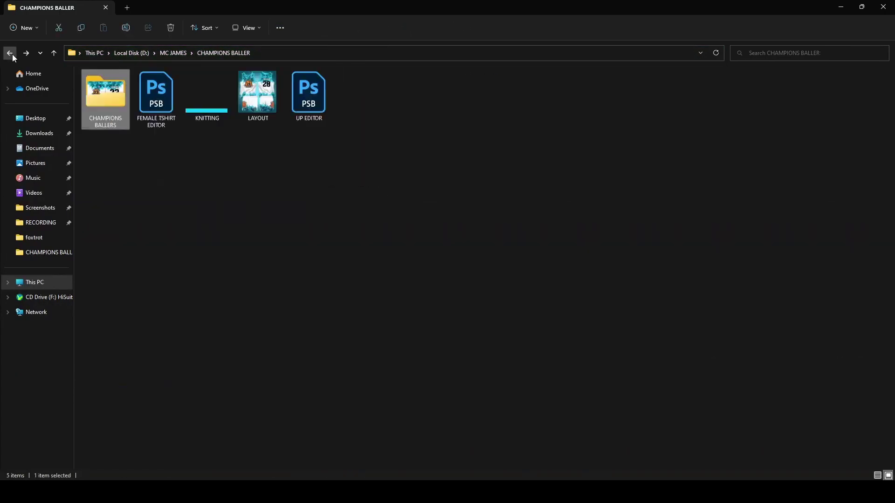